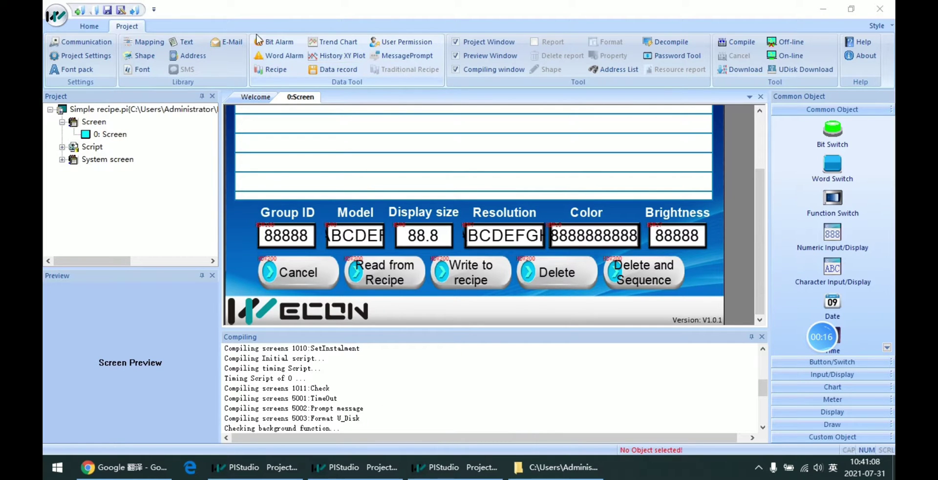
- Add a new recipe in the project's recipe settings and name its recipe folder recipe1
left_click(274, 71)
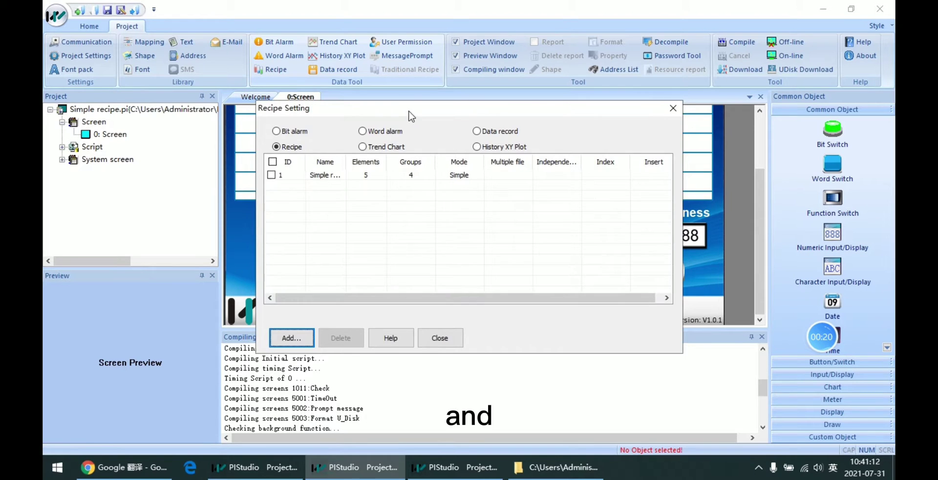
left_click_drag(408, 112, 413, 97)
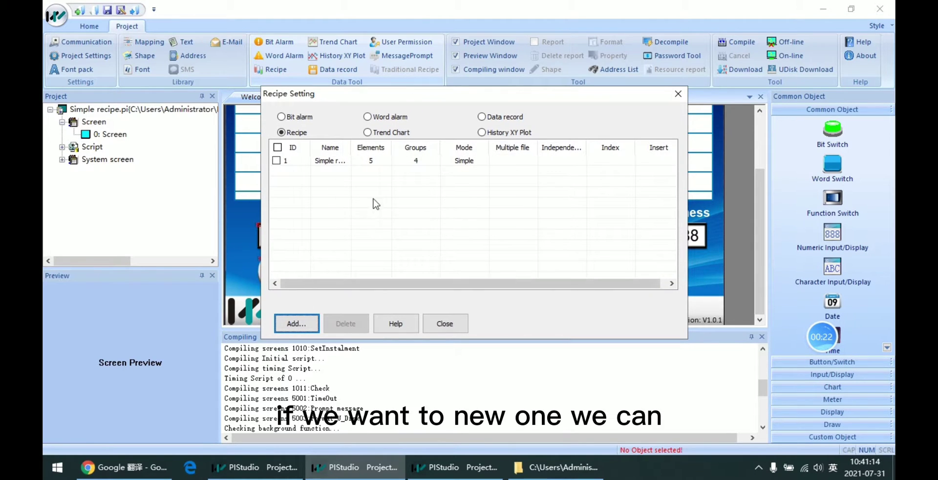
left_click(312, 328)
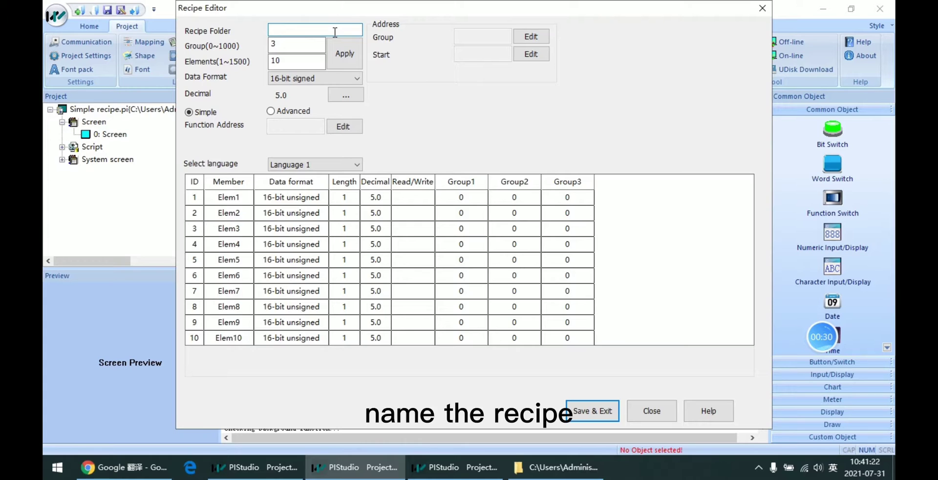
type("recipe1")
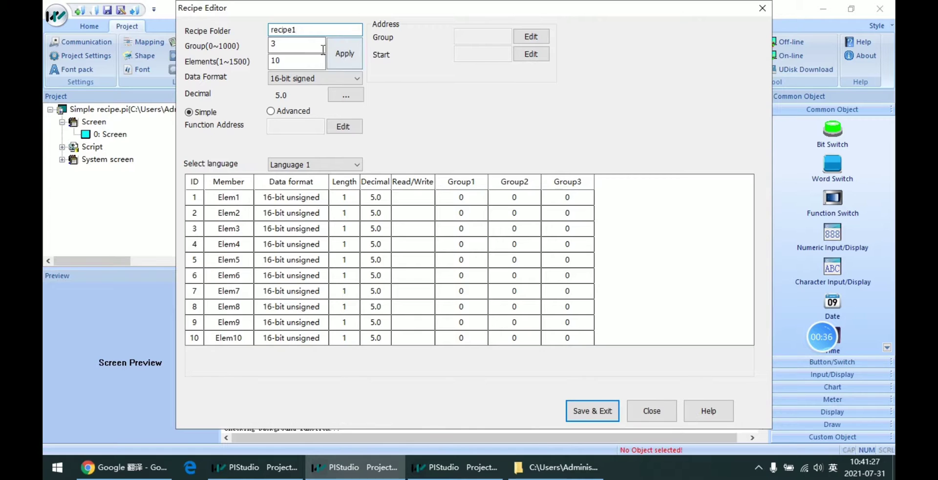
- Set the recipe to 4 groups and 2 elements and apply the new table size
left_click(318, 48)
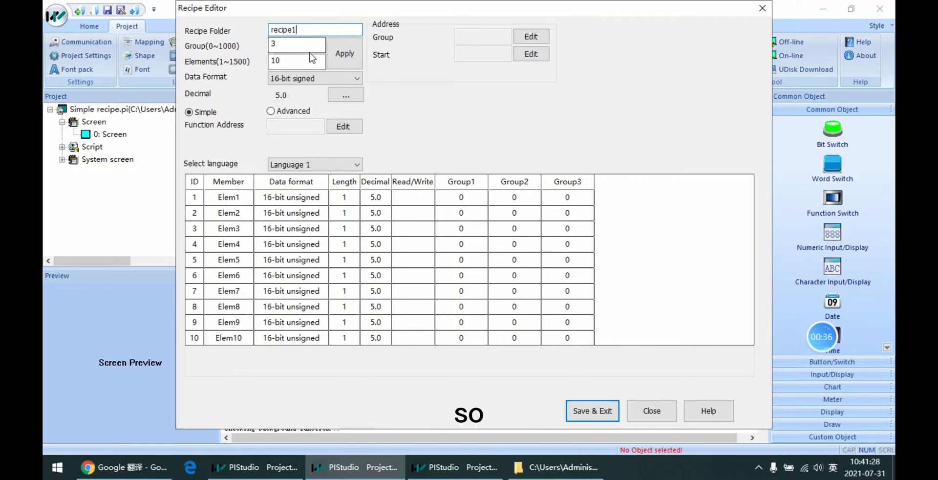
double_click(283, 43)
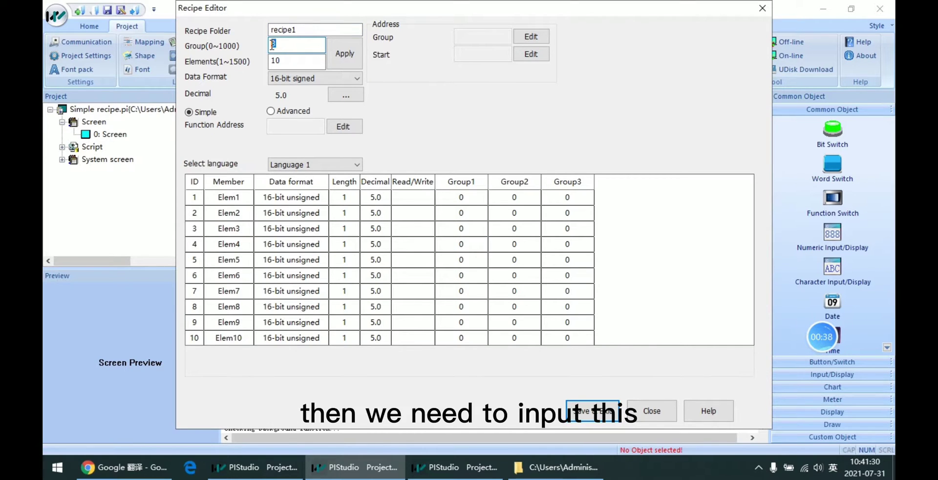
double_click(277, 46)
double_click(272, 47)
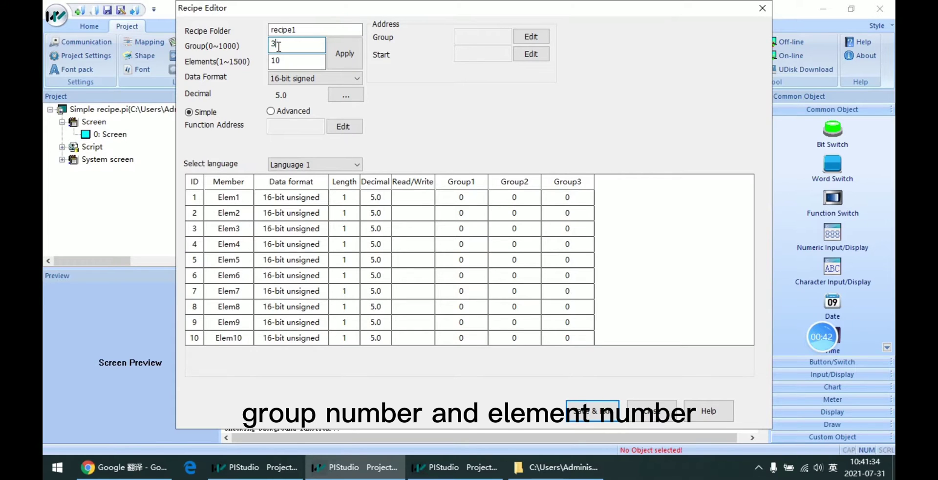
left_click_drag(290, 49, 270, 47)
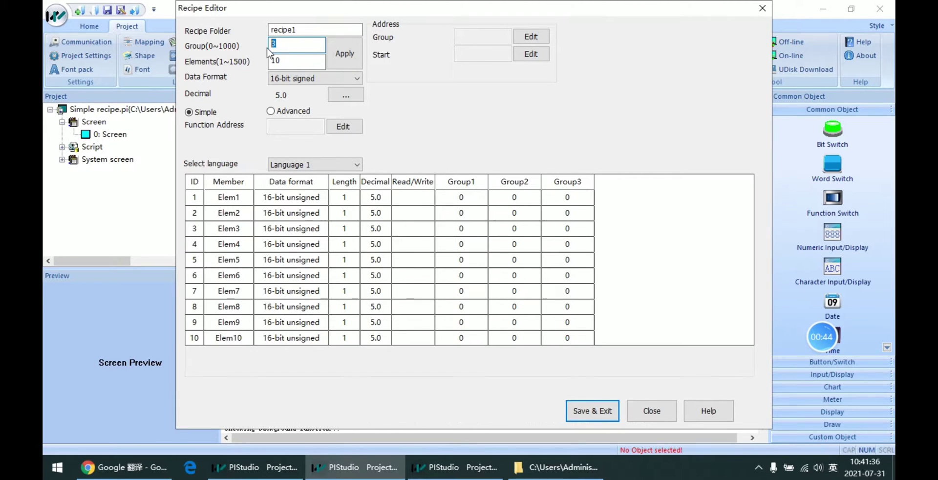
type("4")
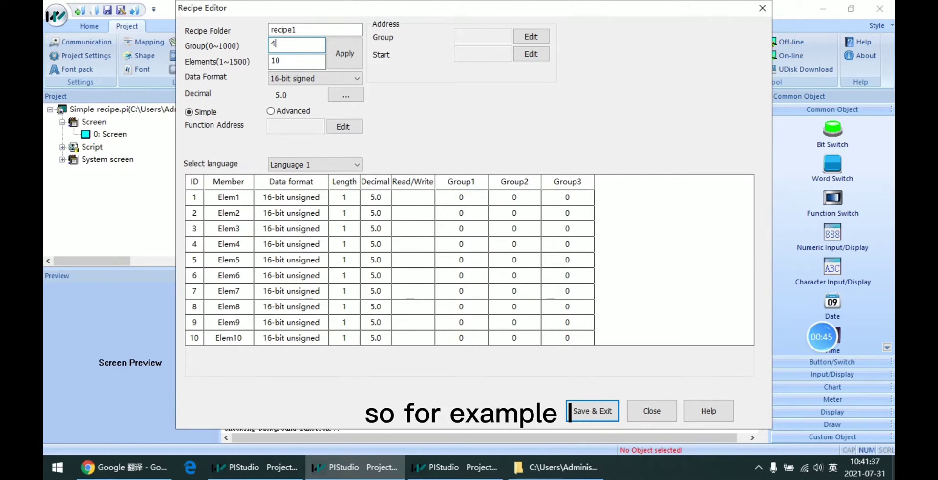
double_click(291, 47)
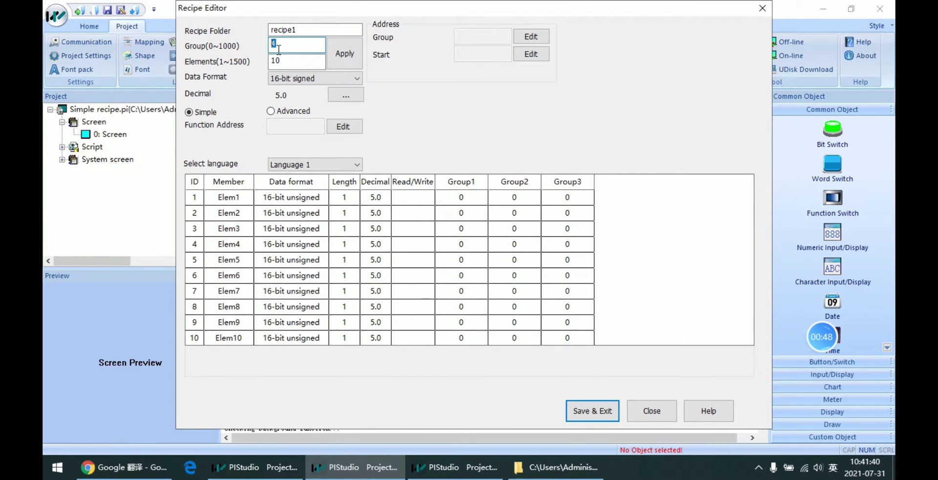
left_click(299, 64)
double_click(279, 63)
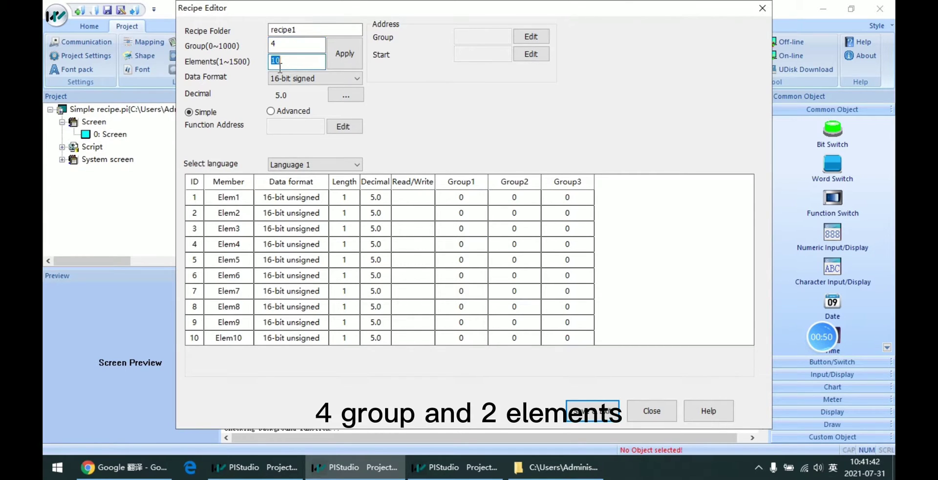
type("2")
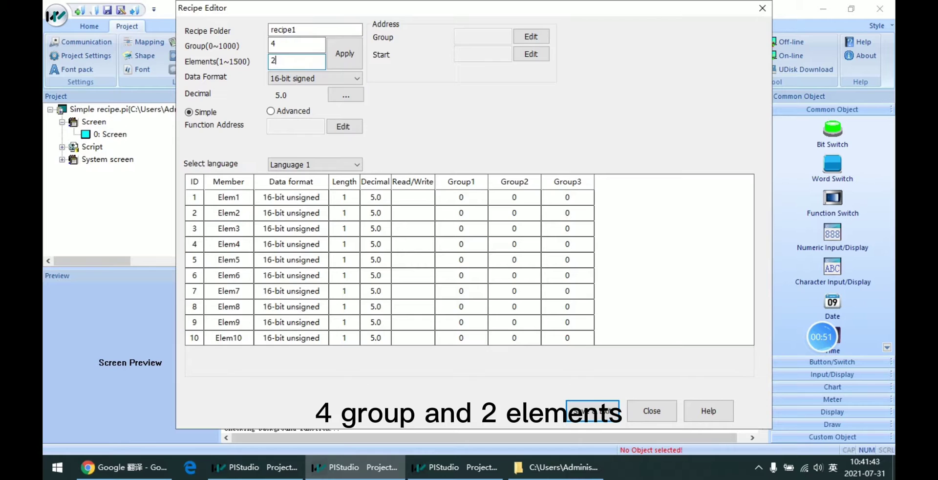
left_click(341, 59)
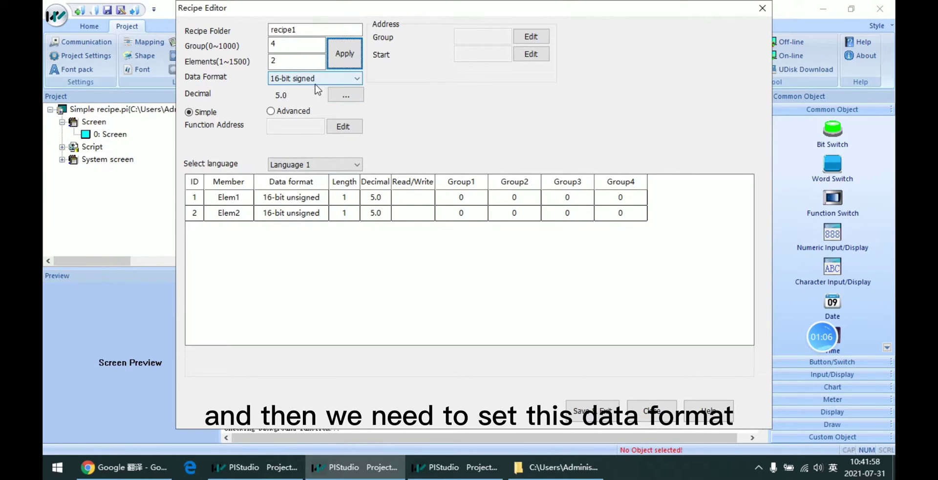
- Set the data format of the recipe's elements to 16-bit unsigned
double_click(309, 200)
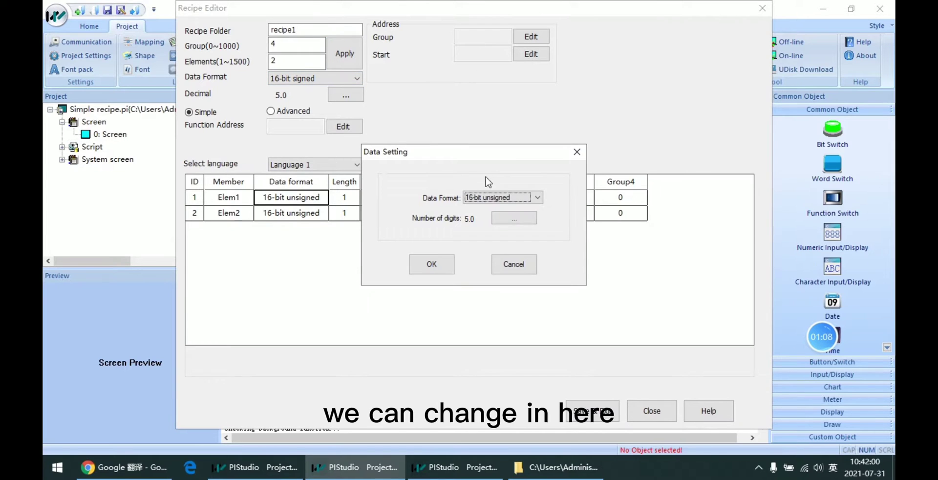
left_click(516, 260)
left_click(313, 78)
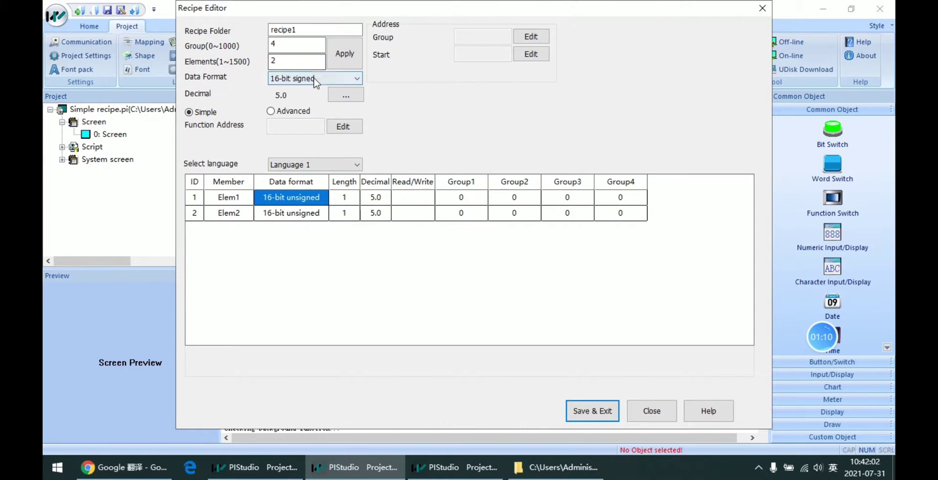
left_click(325, 90)
left_click(334, 81)
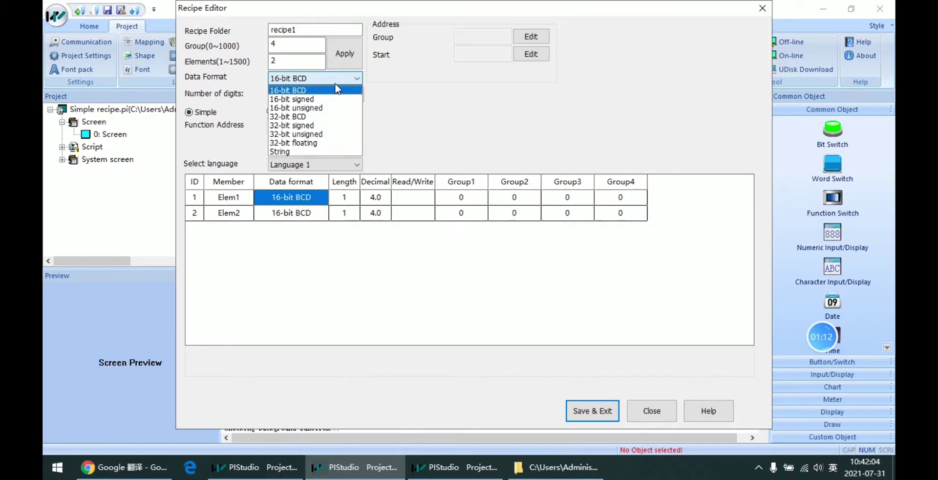
left_click(320, 108)
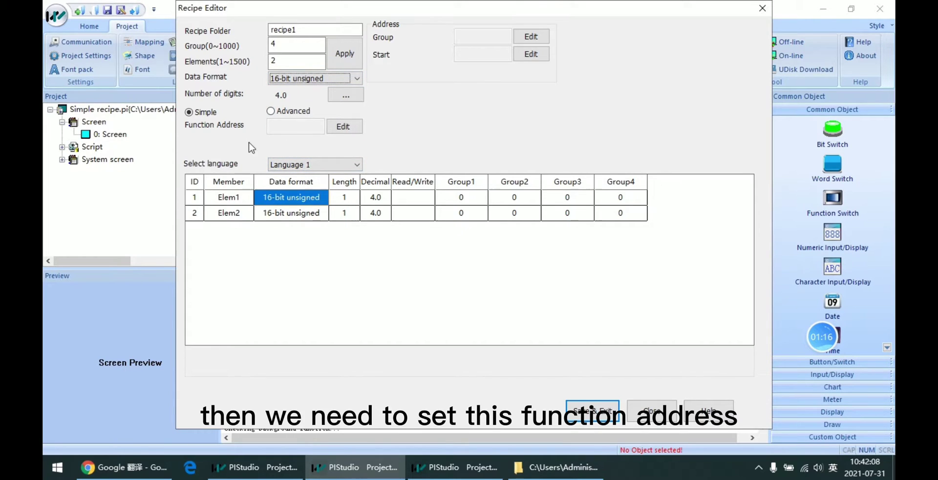
- Set the recipe's function address to HMI local address HDW200
left_click(344, 126)
left_click(440, 105)
left_click(425, 128)
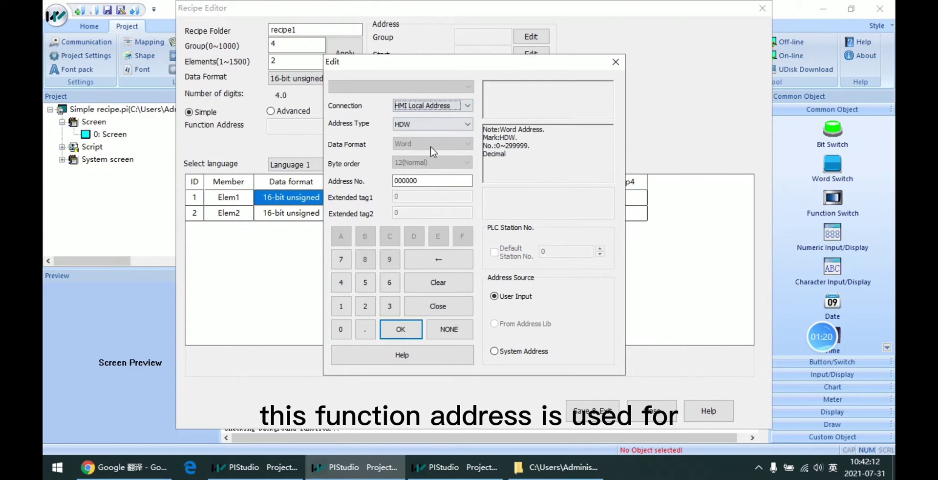
double_click(424, 180)
type("200")
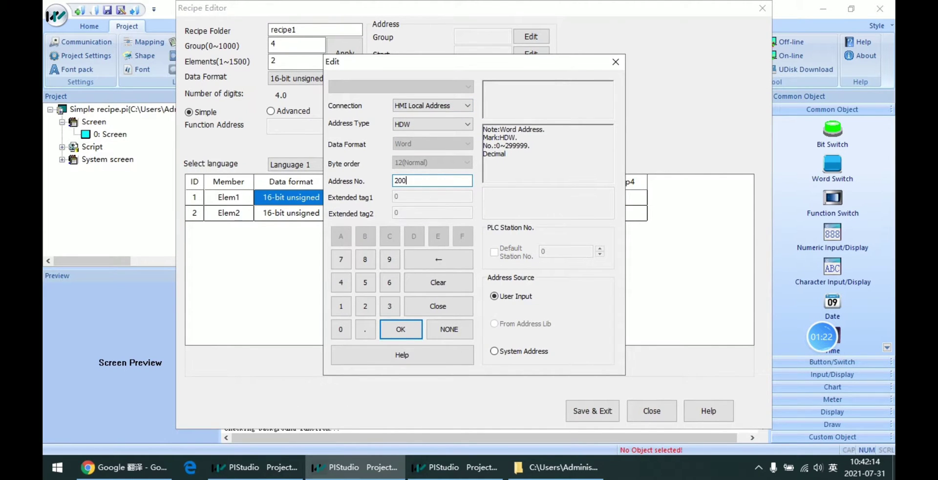
left_click(405, 331)
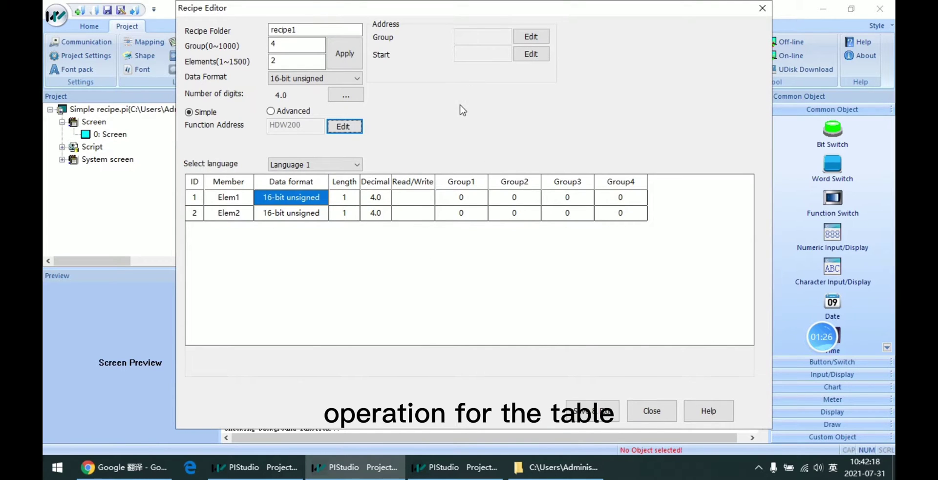
left_click_drag(497, 19, 504, 21)
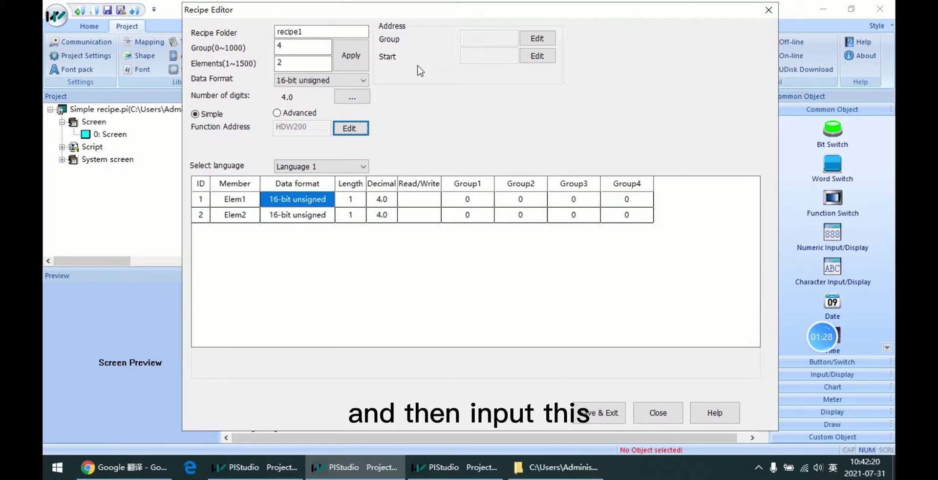
left_click(536, 38)
left_click(457, 108)
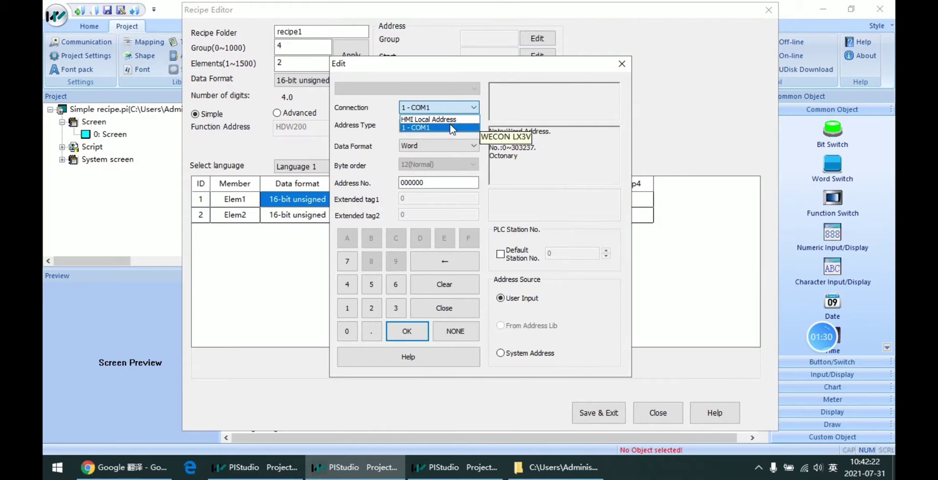
left_click(440, 119)
left_click(621, 63)
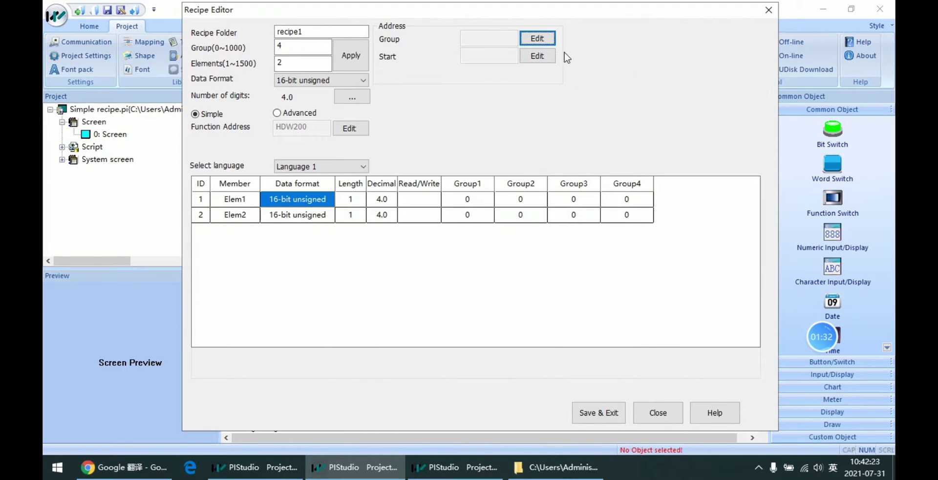
- Set the recipe's group address to HMI local address HDW100
left_click(536, 38)
left_click_drag(433, 62, 447, 63)
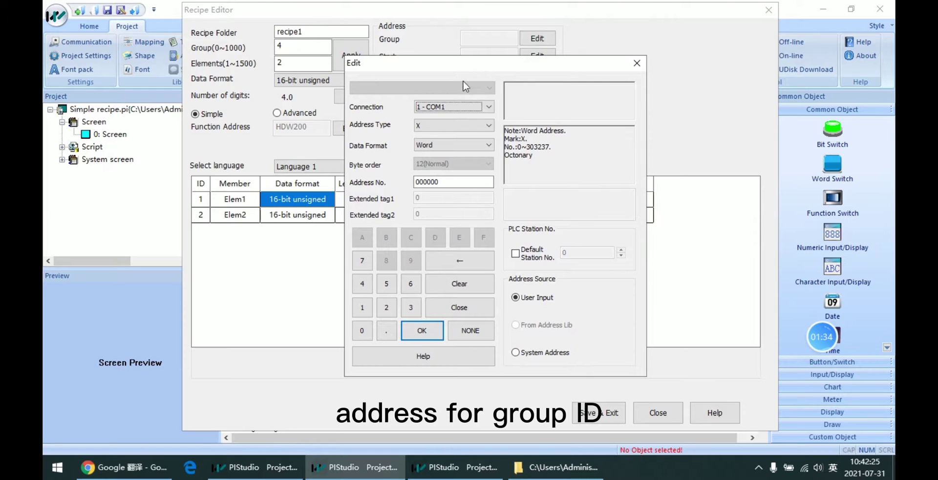
left_click(464, 108)
left_click(456, 119)
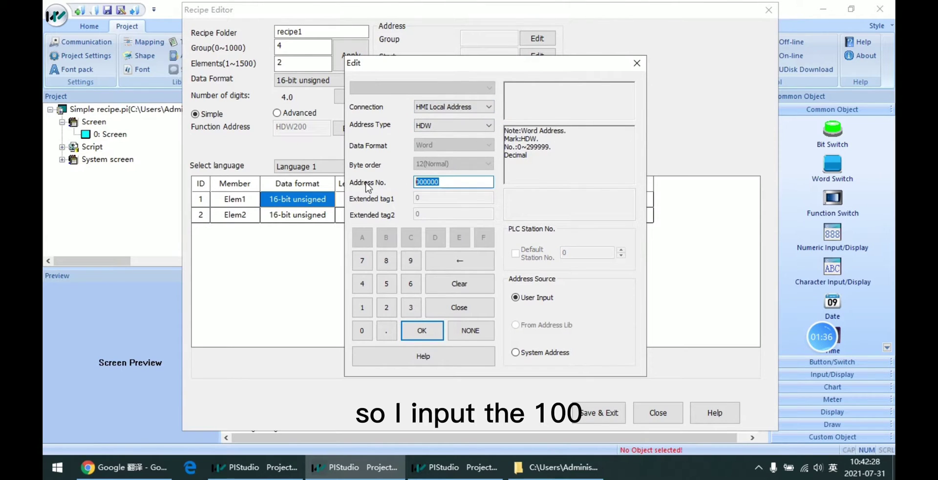
type("100")
left_click(424, 333)
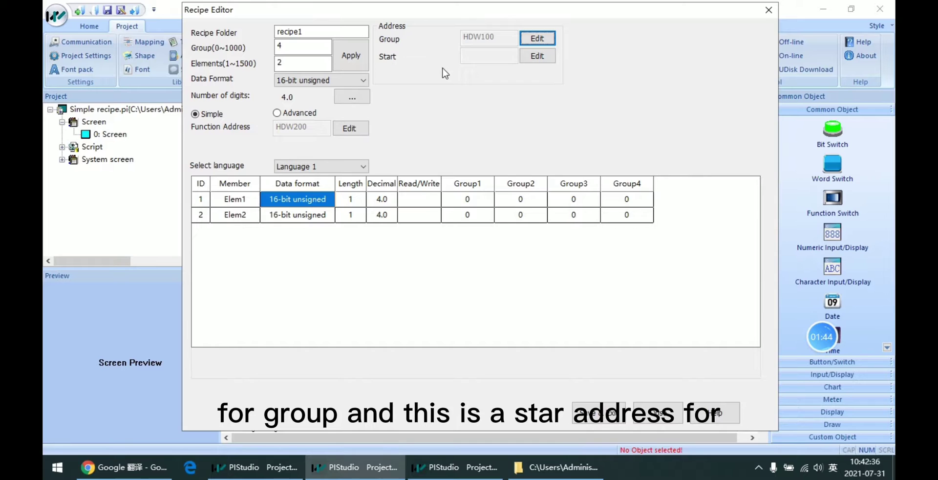
- Set the recipe's start address to HMI local address HDW0, then save the recipe and close the recipe settings
left_click(522, 56)
left_click(456, 106)
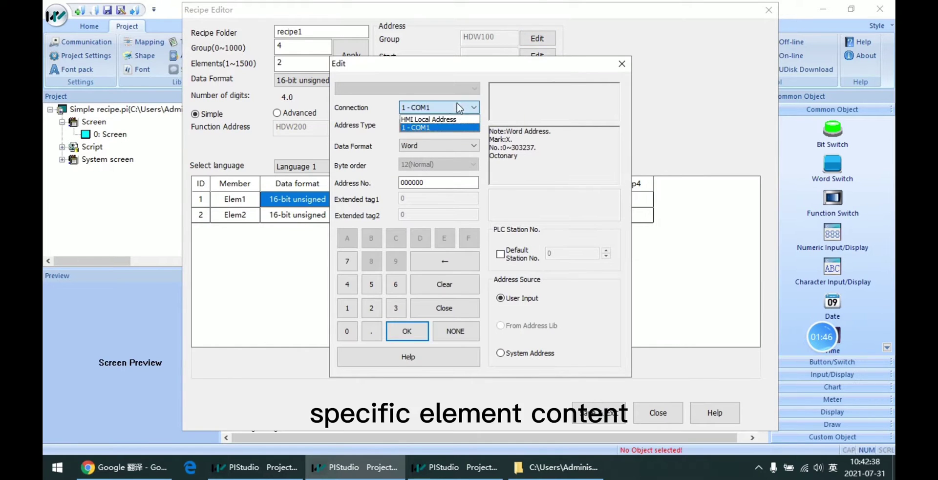
left_click(450, 120)
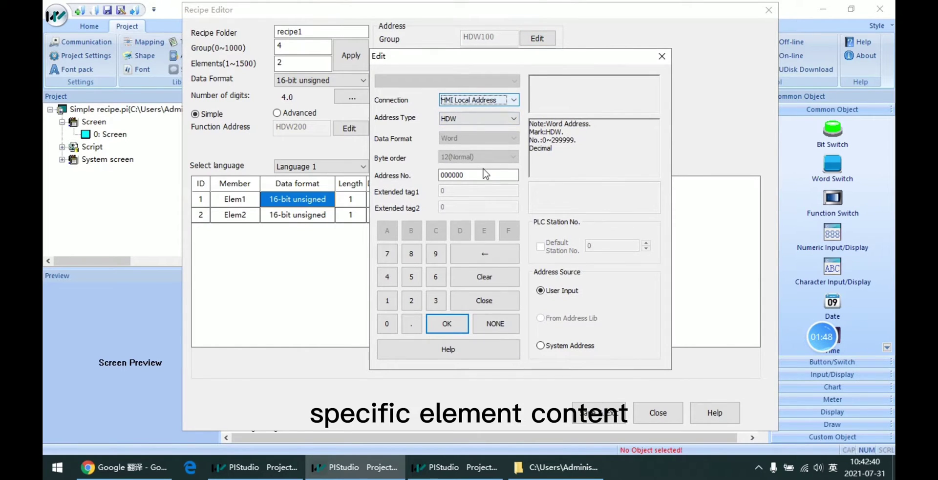
double_click(484, 172)
double_click(484, 174)
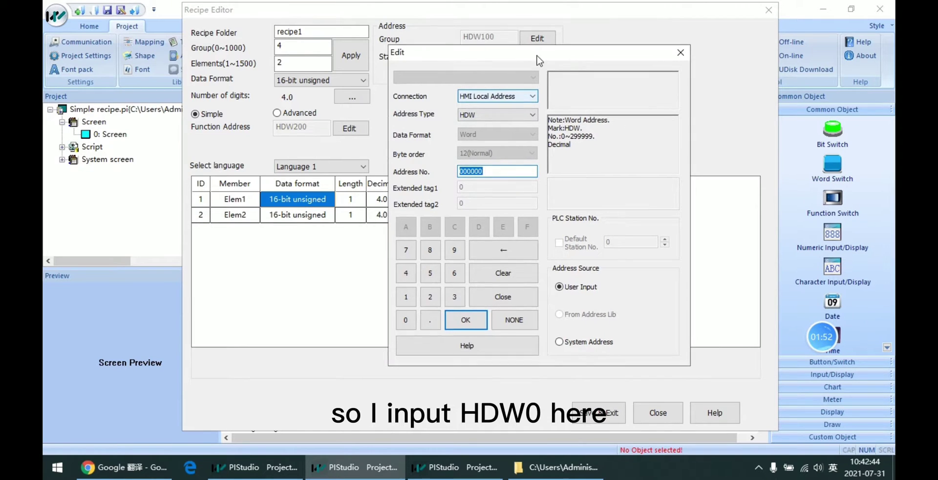
left_click(481, 325)
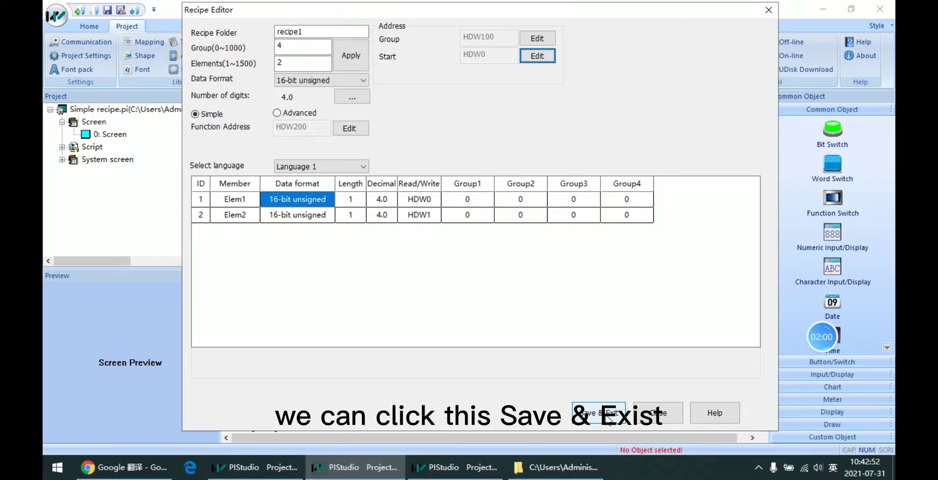
left_click(598, 415)
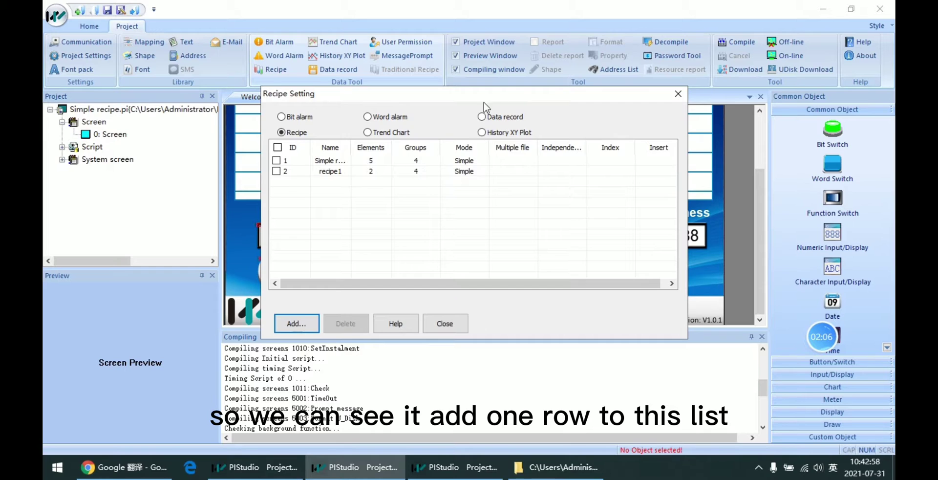
left_click_drag(483, 102, 455, 111)
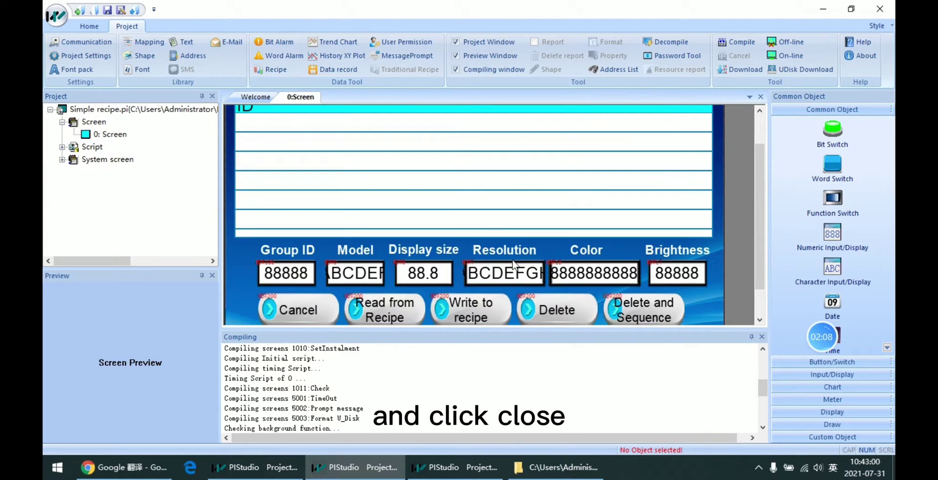
- Examine the recipe table on the screen and its Recipe Display settings, then close them without changes
scroll(513, 265, "up", 2)
left_click(303, 227)
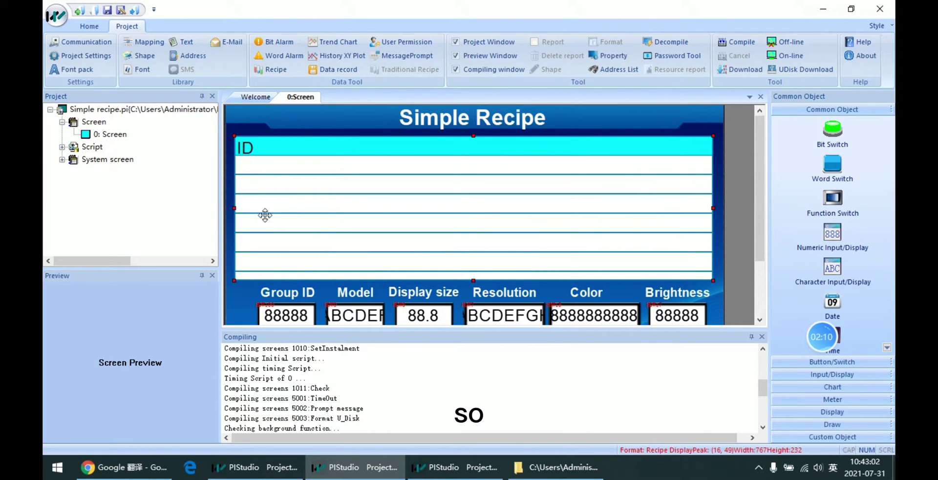
scroll(505, 222, "down", 5)
scroll(686, 248, "up", 5)
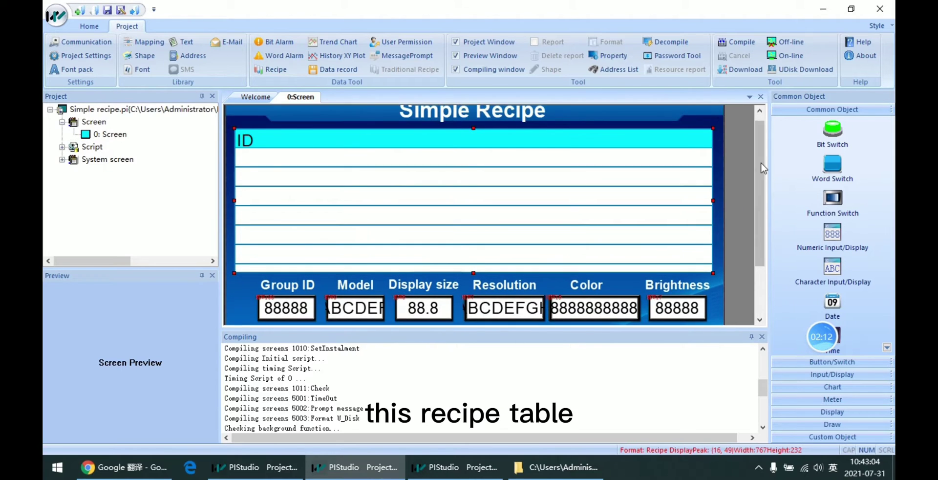
scroll(674, 240, "down", 1)
double_click(522, 195)
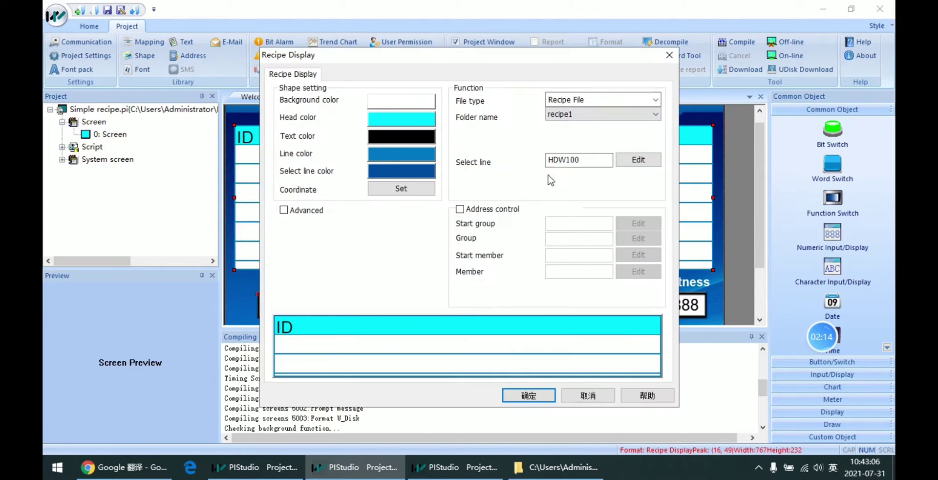
left_click(665, 47)
scroll(433, 212, "down", 3)
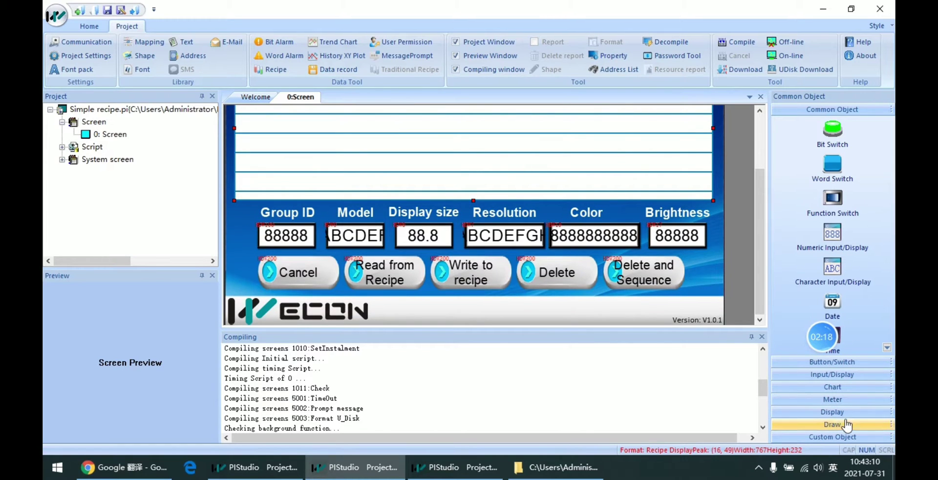
- Try to place a new Recipe Display chart object near the lower-right corner of the recipe table
left_click(831, 387)
scroll(761, 228, "up", 3)
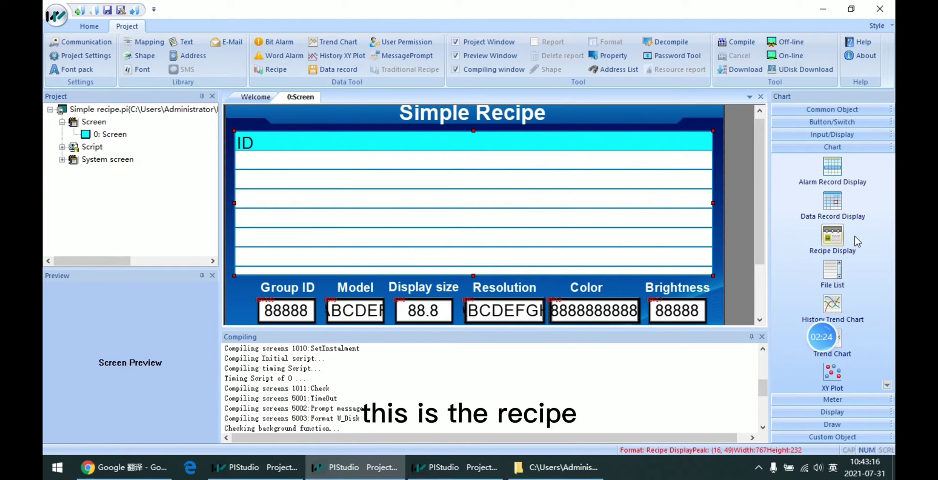
left_click_drag(833, 235, 647, 268)
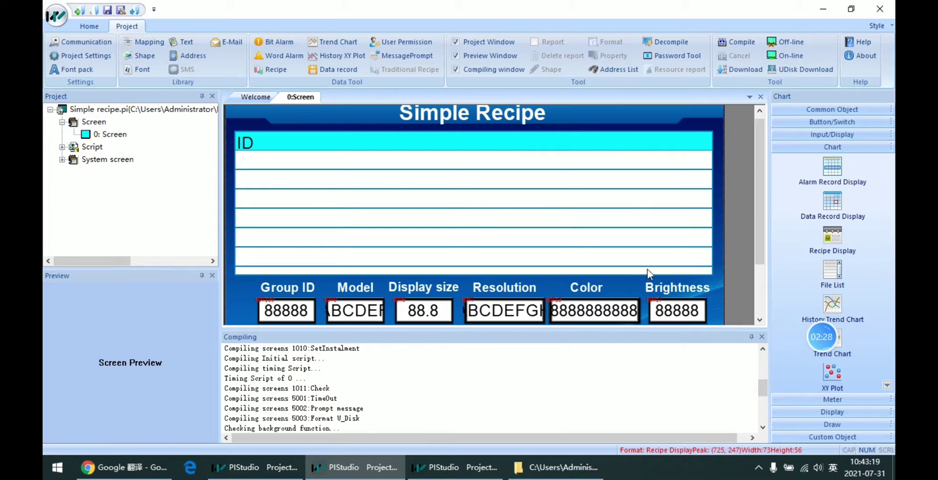
- Choose recipe1 as the folder name in the existing recipe table's settings and confirm them
double_click(570, 233)
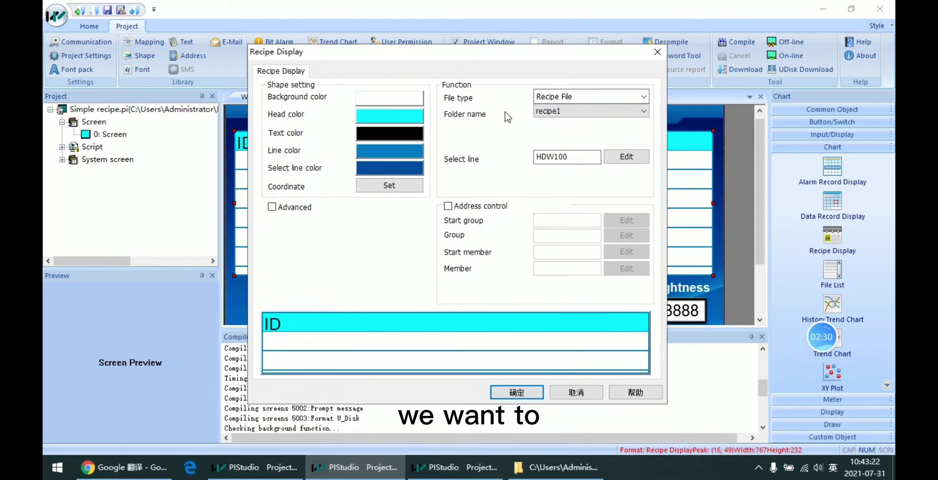
left_click(607, 114)
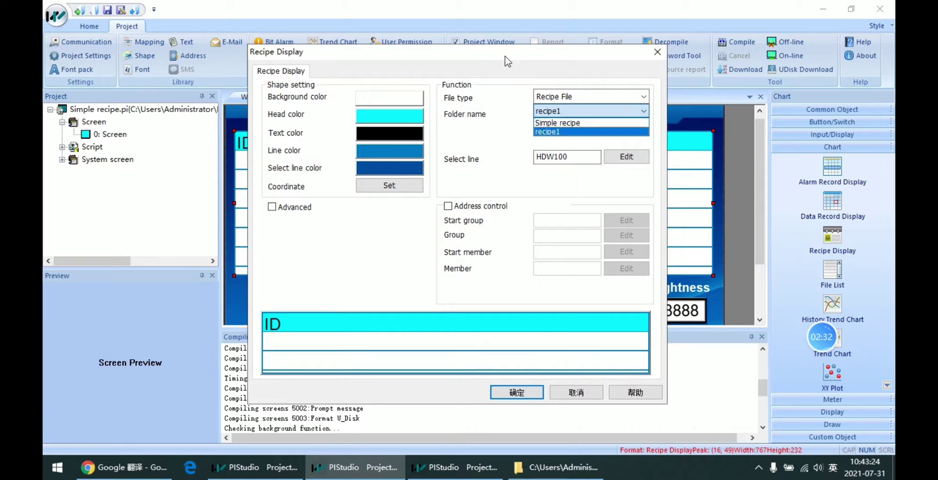
left_click_drag(505, 56, 481, 50)
left_click(537, 104)
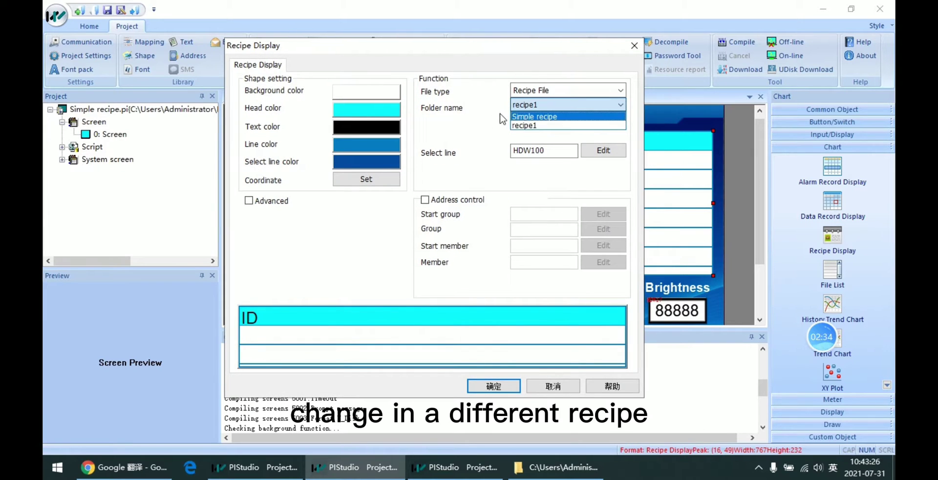
left_click(513, 69)
left_click_drag(504, 64, 493, 62)
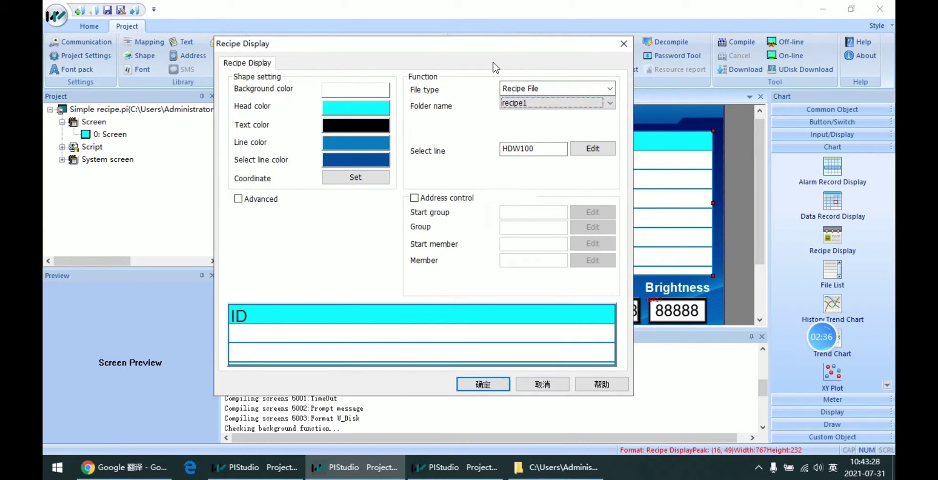
left_click(557, 102)
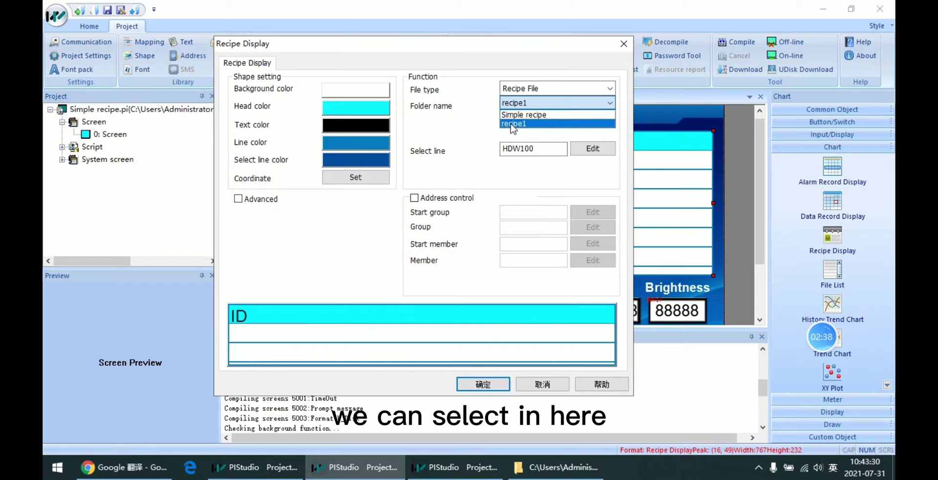
left_click(512, 123)
left_click(550, 104)
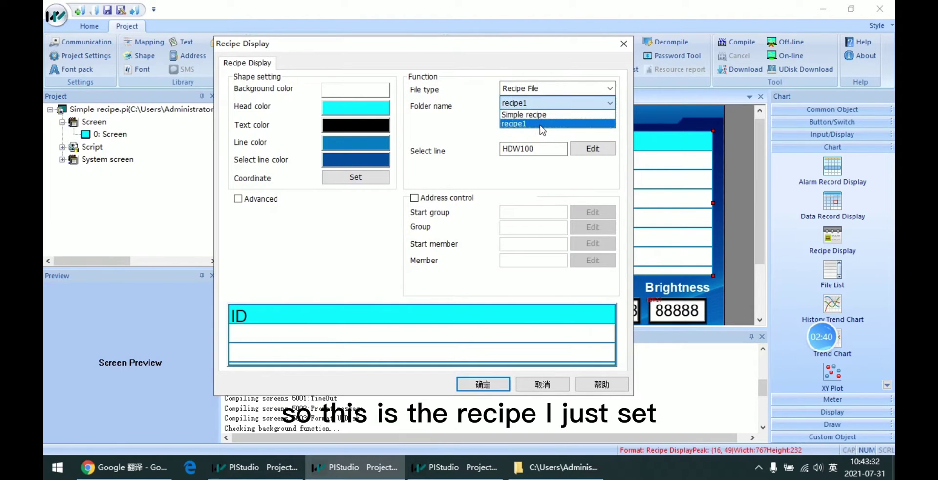
left_click(541, 124)
left_click(546, 104)
left_click(546, 124)
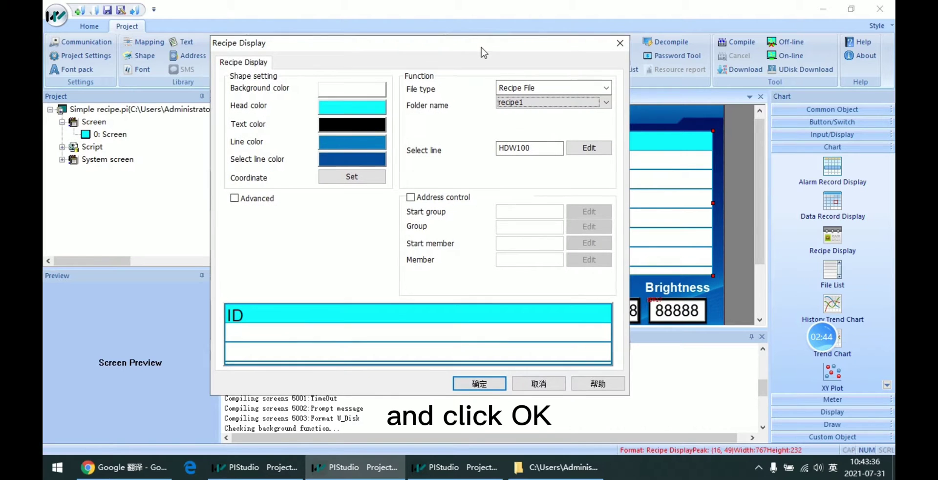
left_click(481, 384)
- Compile the project and start the offline simulation of the Simple Recipe screen
scroll(506, 288, "down", 3)
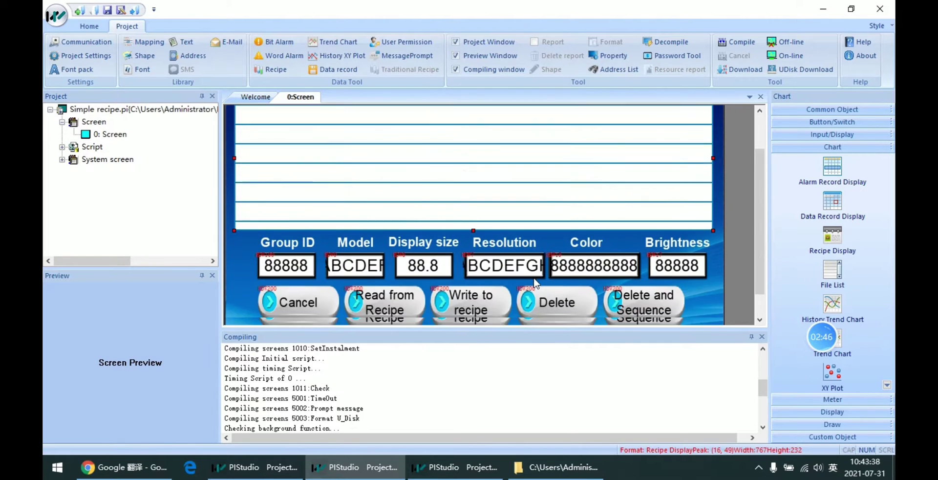
scroll(505, 288, "up", 3)
left_click(746, 42)
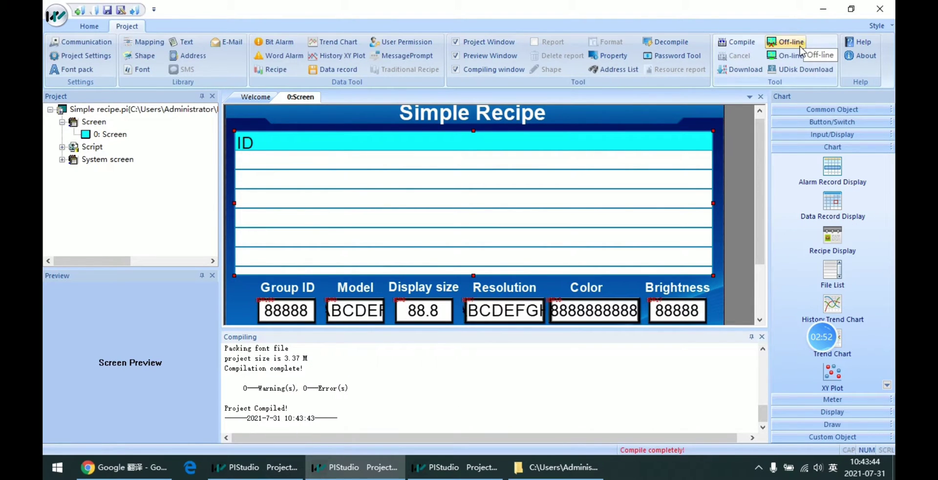
left_click(787, 42)
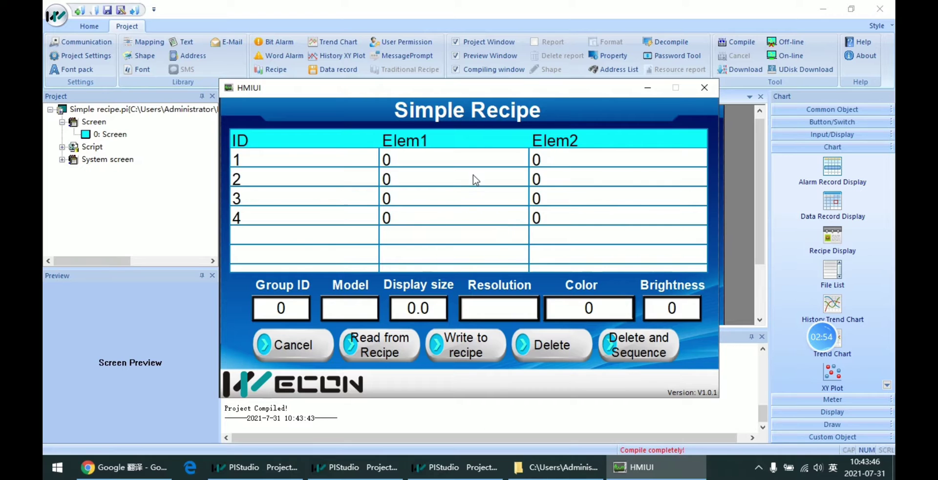
- Examine the groups and elements in the simulated recipe table by selecting its rows, then close the simulator
left_click(473, 175)
left_click(410, 162)
left_click(409, 194)
key("Down")
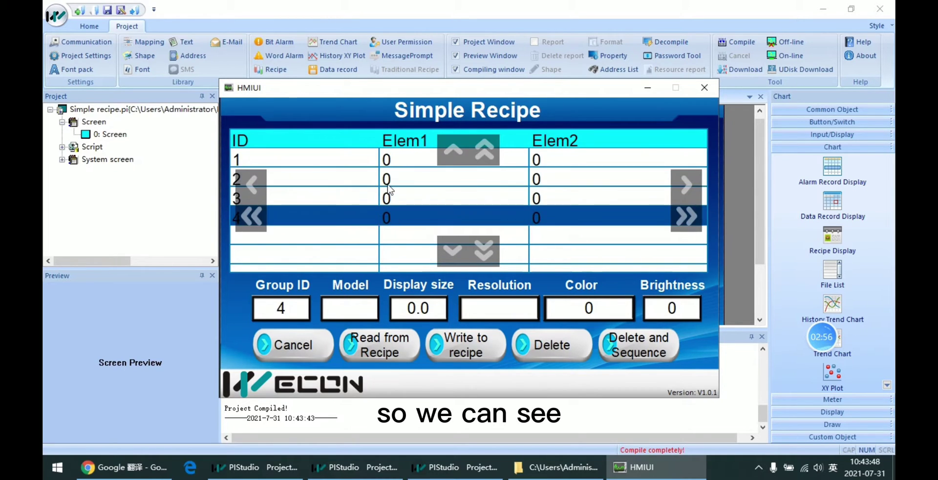
left_click(391, 182)
left_click(395, 201)
left_click(396, 219)
left_click(396, 223)
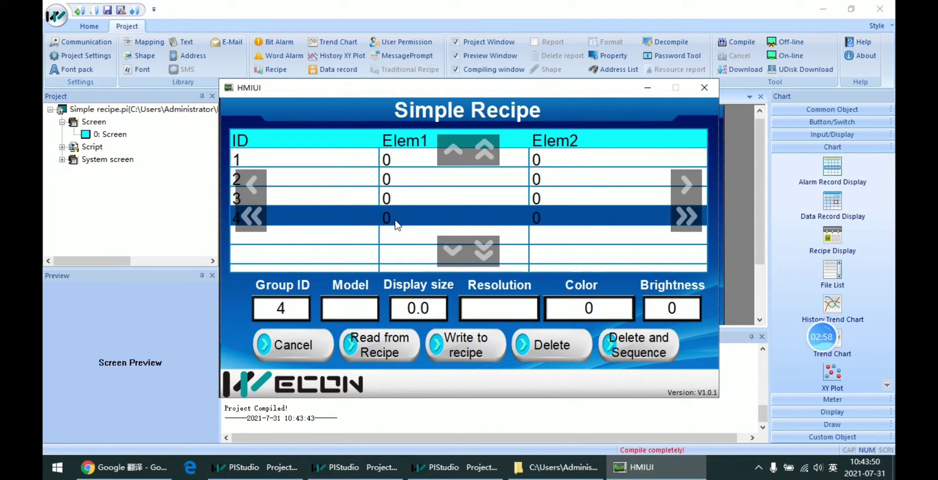
left_click(403, 171)
left_click(409, 201)
left_click(403, 171)
left_click(407, 200)
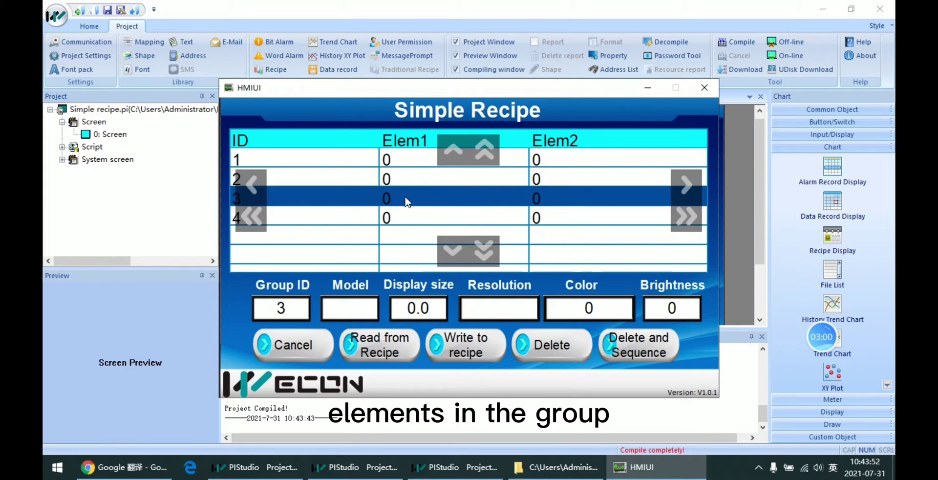
left_click(406, 218)
left_click(412, 161)
left_click(404, 200)
left_click(403, 217)
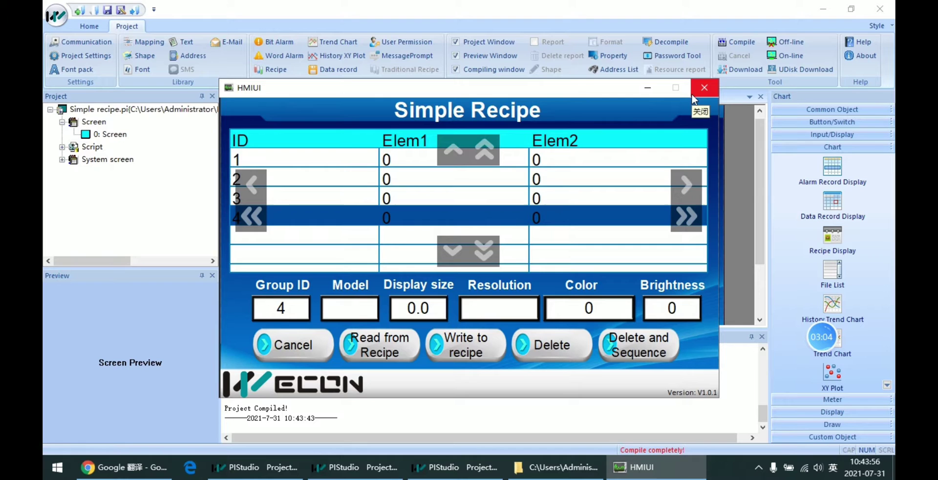
left_click(702, 89)
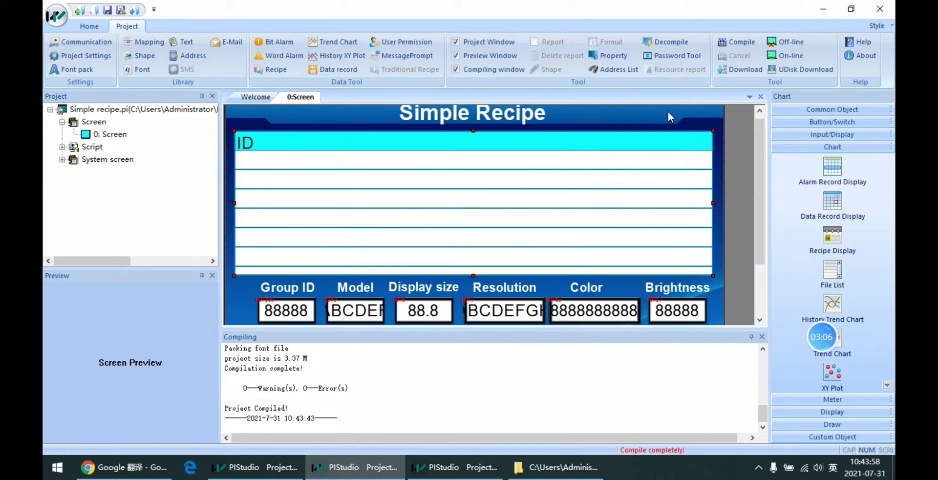
- Open recipe1 in the recipe editor and set Group1's values to 11 for Elem1 and 12 for Elem2
scroll(340, 188, "down", 1)
scroll(340, 188, "up", 1)
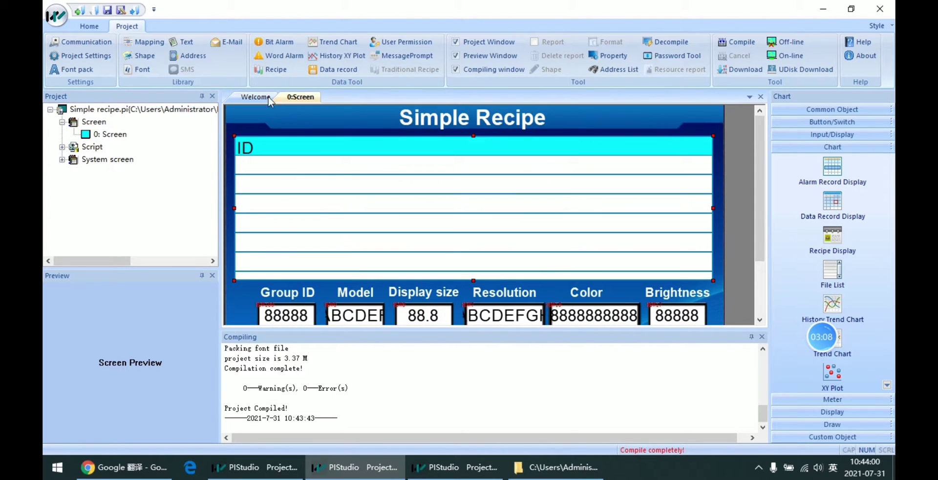
left_click(270, 69)
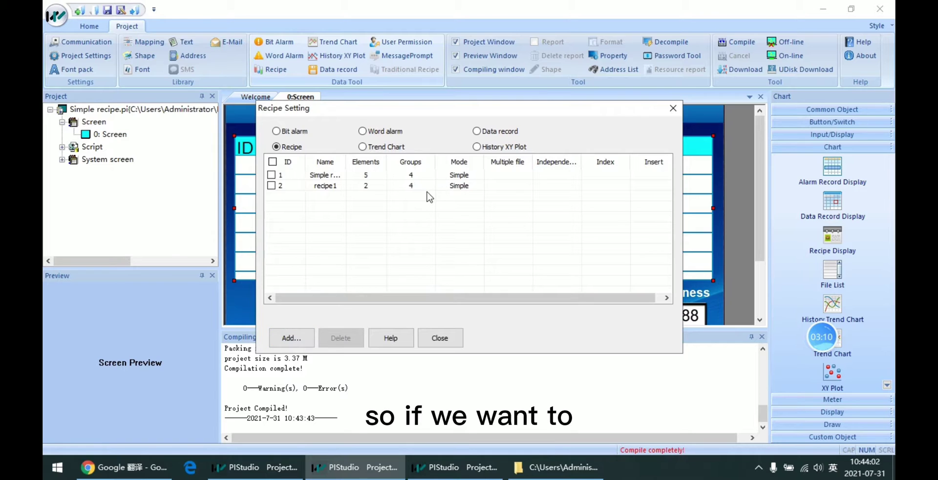
double_click(457, 191)
left_click(477, 216)
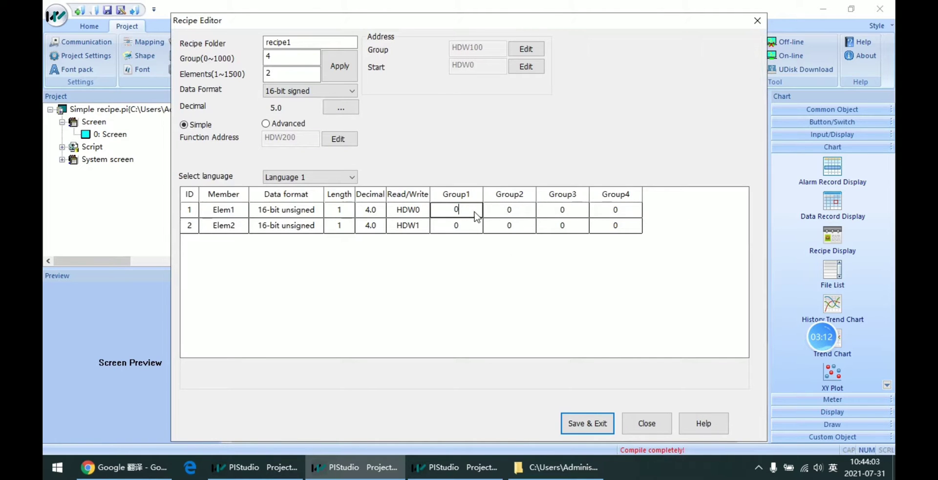
double_click(448, 214)
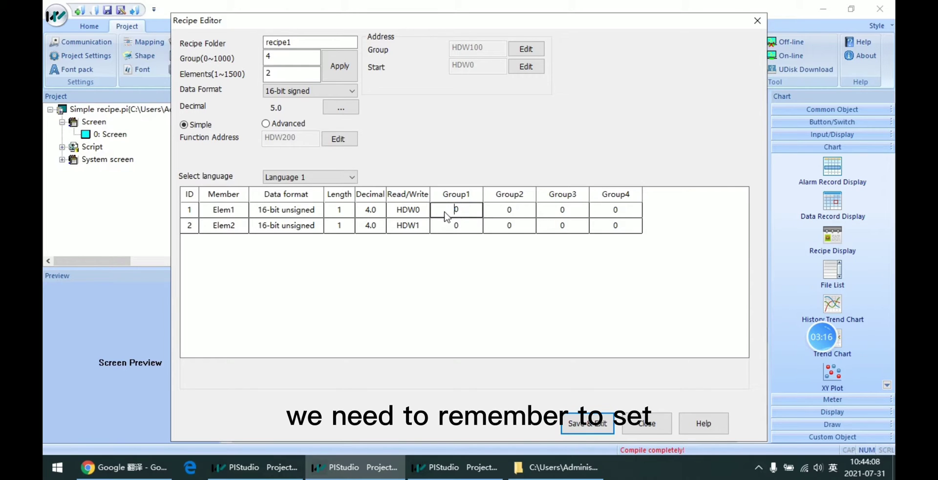
double_click(456, 210)
double_click(452, 215)
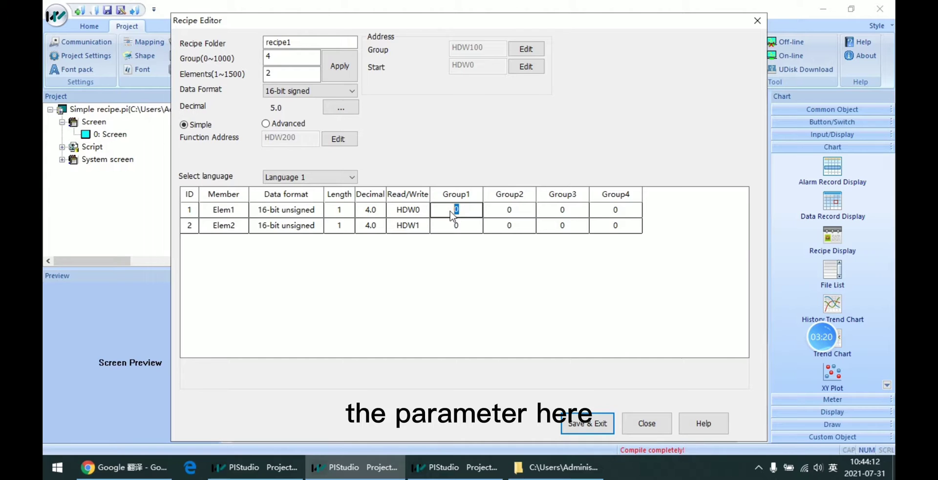
double_click(455, 225)
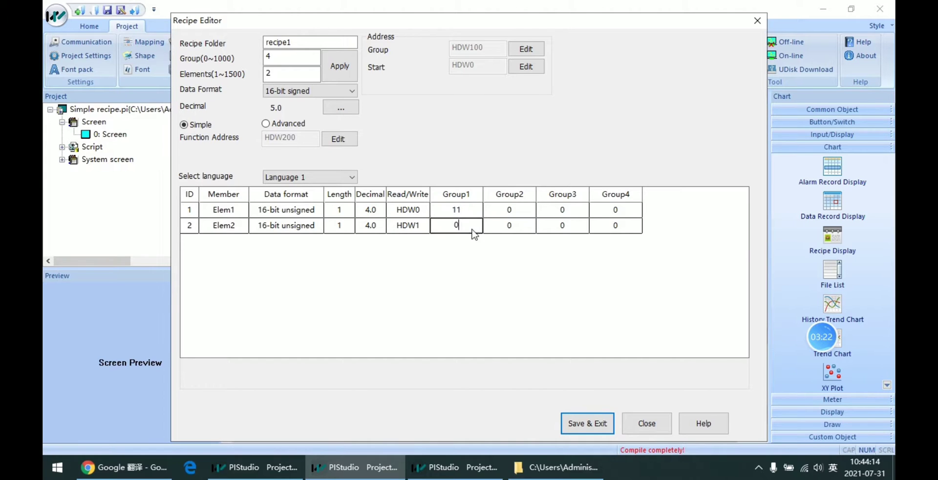
- Set Elem1 and Elem2 to 13 and 14 in Group2, and to 15 and 16 in Group3
double_click(509, 209)
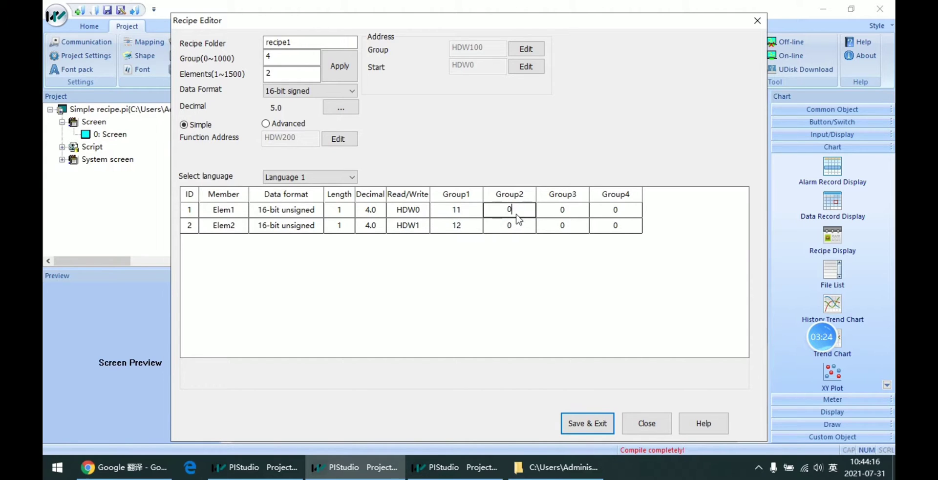
type("13")
double_click(509, 224)
type("14")
double_click(545, 211)
type("15")
left_click(553, 229)
double_click(554, 229)
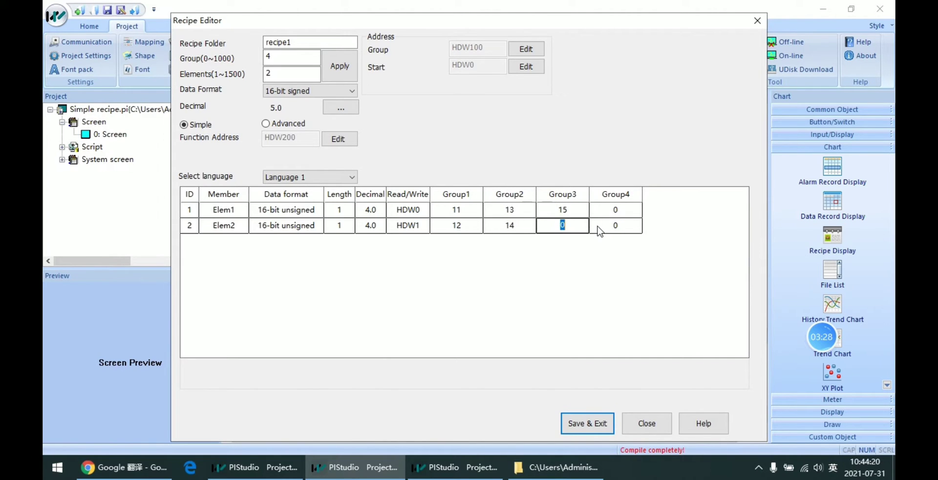
type("16")
- Set Group4's values to 17 for Elem1 and 18 for Elem2, then save the recipe and close the recipe settings
double_click(614, 209)
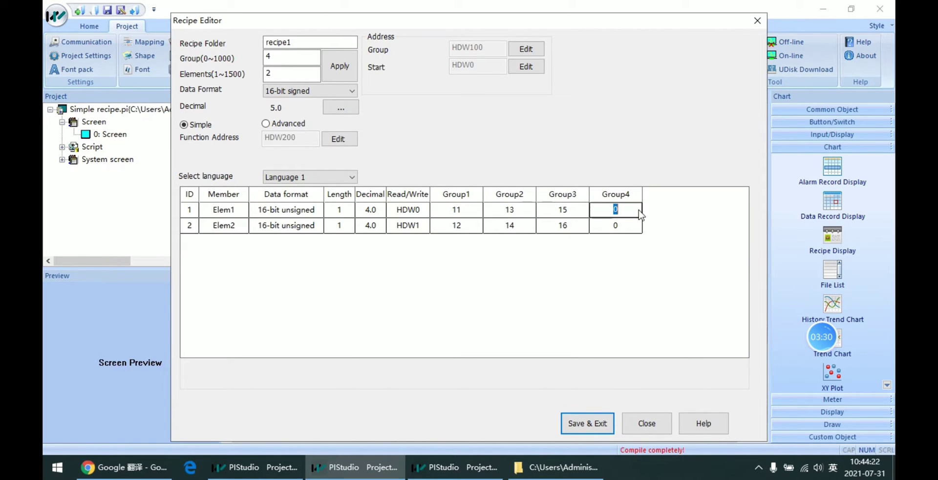
double_click(614, 228)
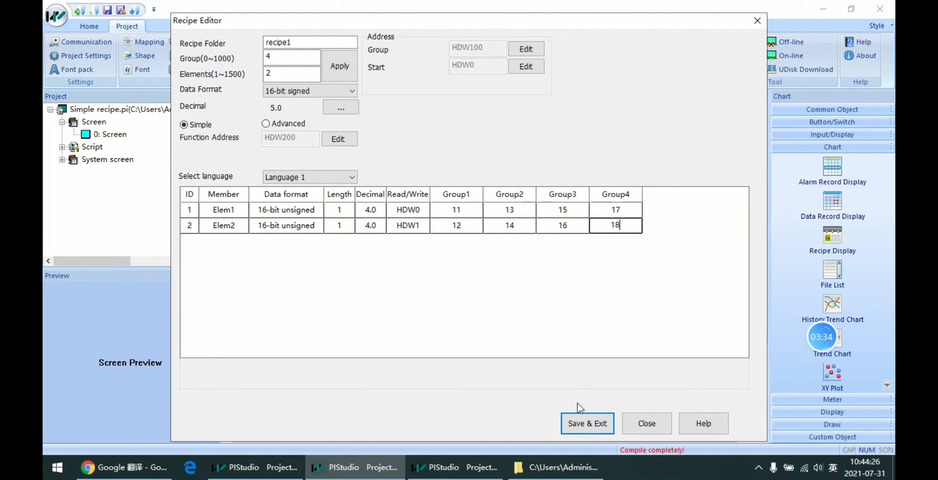
left_click(588, 423)
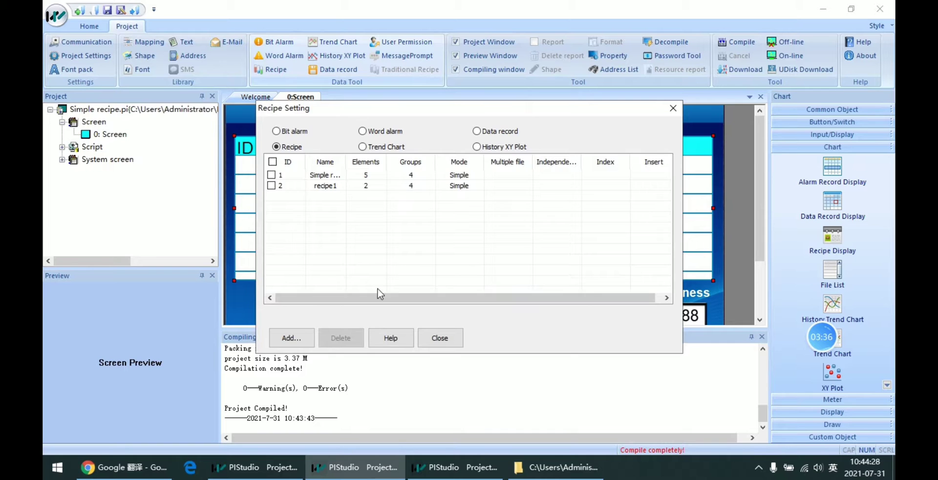
left_click(450, 338)
- Recompile the project with the new recipe values and run it in the offline simulator
left_click(736, 42)
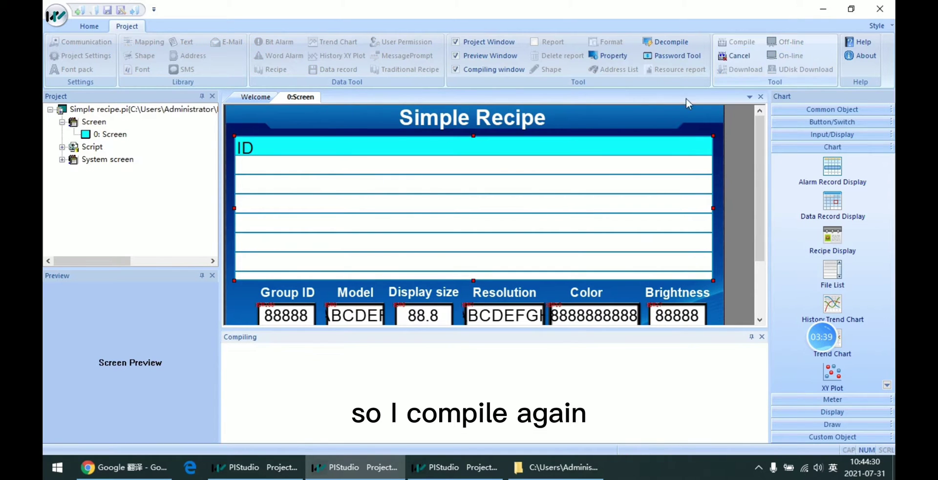
scroll(456, 251, "down", 3)
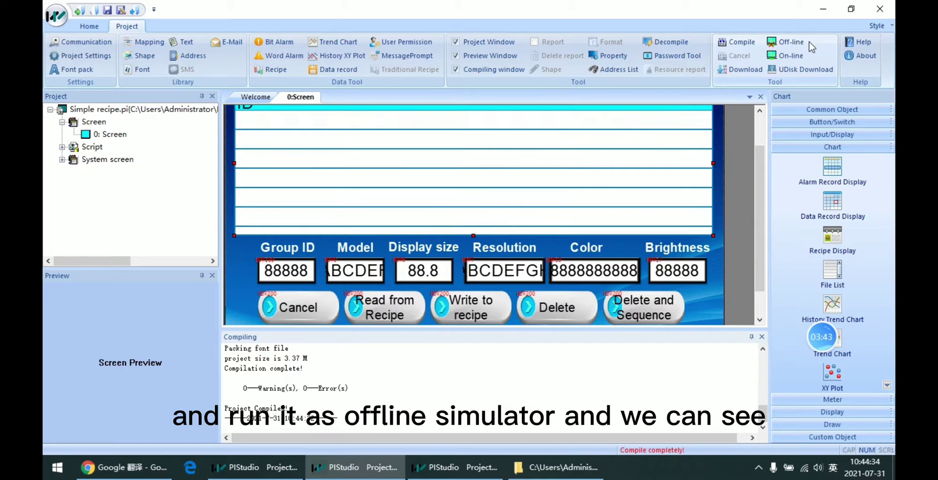
left_click(808, 43)
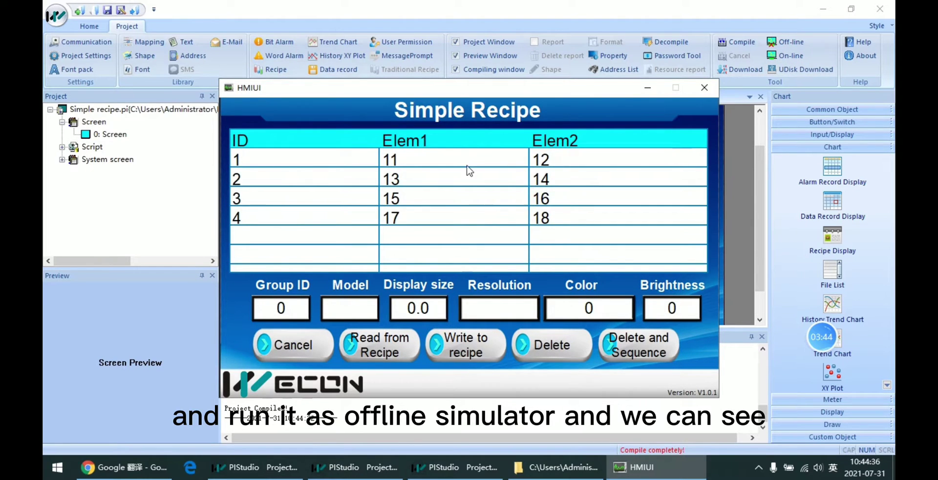
- Select each of the four groups in the simulated recipe table to check their Elem1 and Elem2 values, and close the simulator
left_click(467, 166)
left_click(581, 176)
left_click(572, 196)
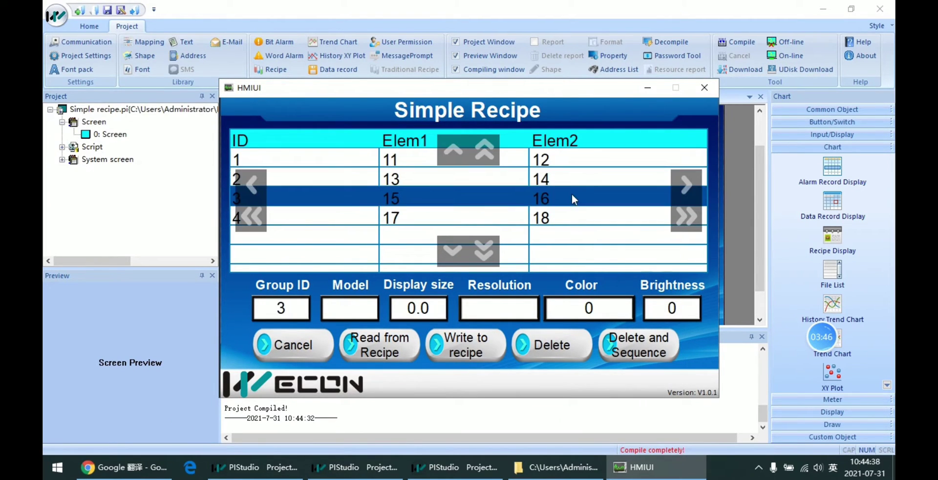
left_click(555, 217)
left_click(579, 164)
left_click(561, 198)
left_click(574, 175)
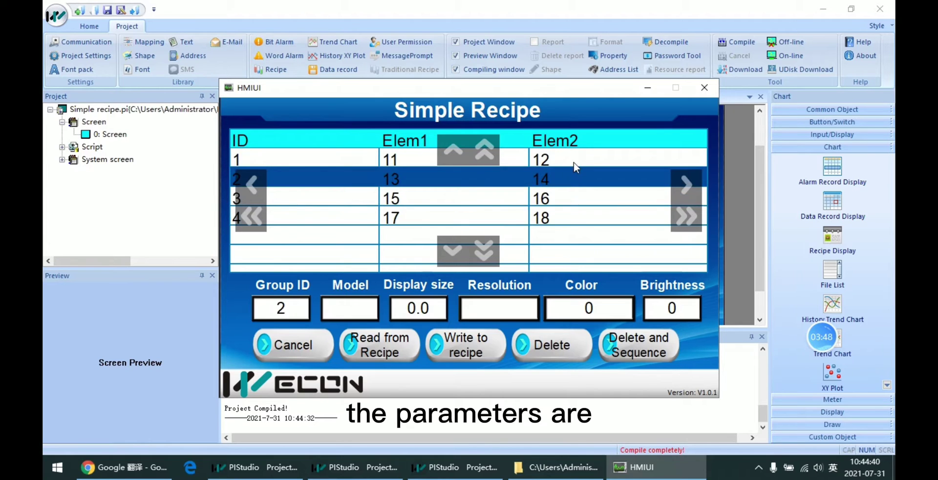
left_click(567, 205)
left_click(527, 233)
left_click(537, 185)
left_click(557, 220)
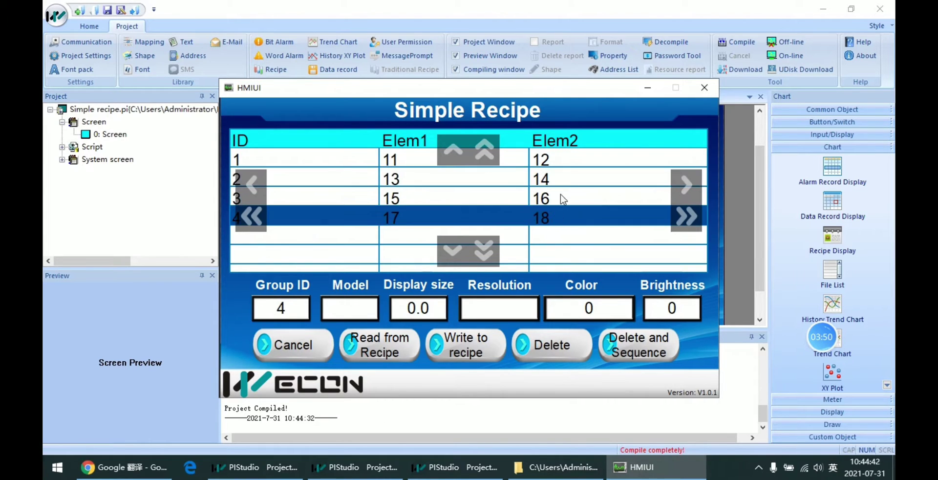
left_click(575, 176)
left_click(580, 160)
left_click(580, 217)
left_click(580, 178)
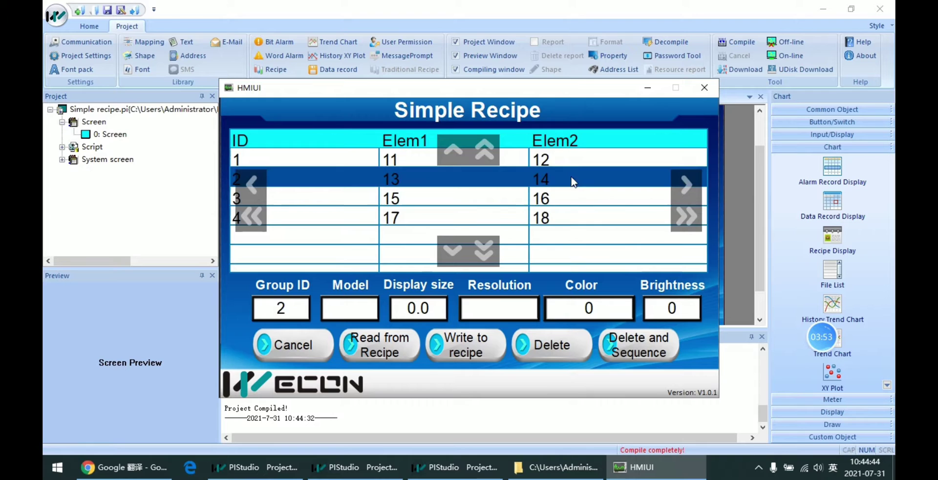
left_click(582, 161)
left_click(704, 87)
- Set the folder name of the recipe display table to Simple recipe
scroll(461, 172, "up", 2)
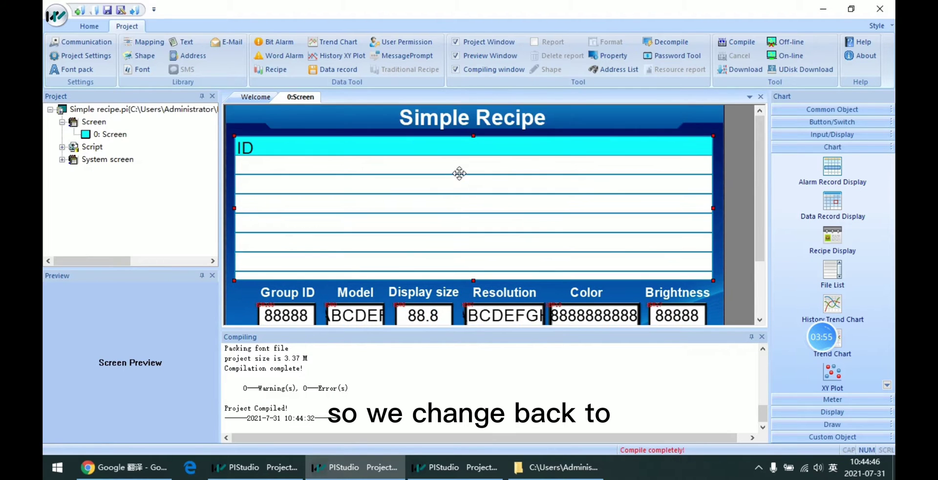
scroll(360, 212, "down", 1)
scroll(358, 199, "up", 1)
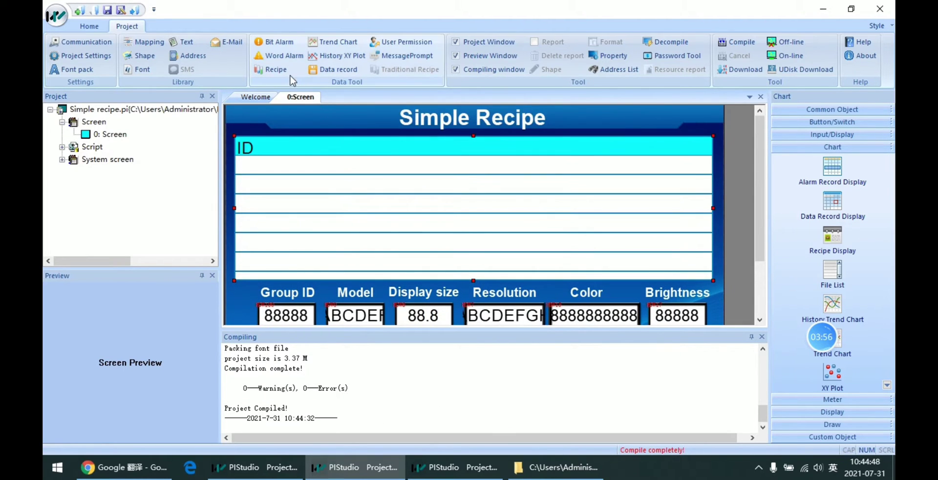
scroll(323, 215, "down", 1)
scroll(317, 215, "up", 1)
double_click(297, 168)
left_click(595, 118)
left_click(587, 125)
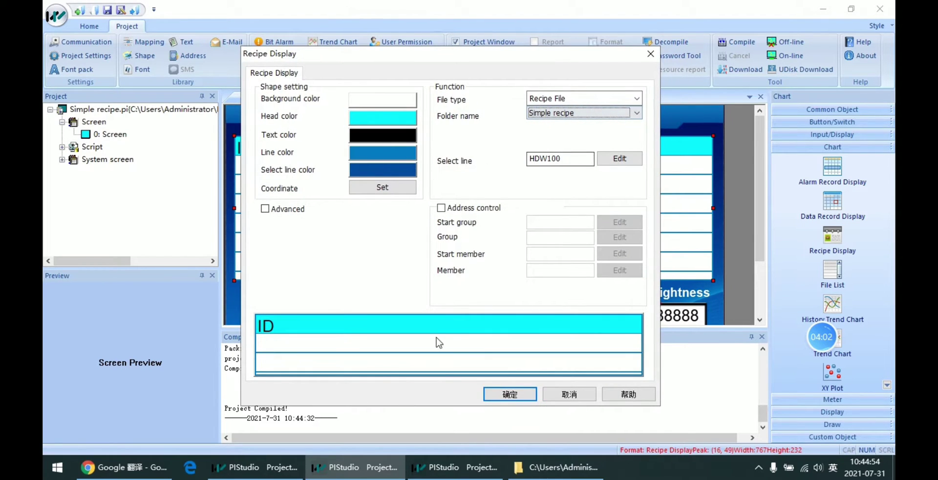
left_click(509, 393)
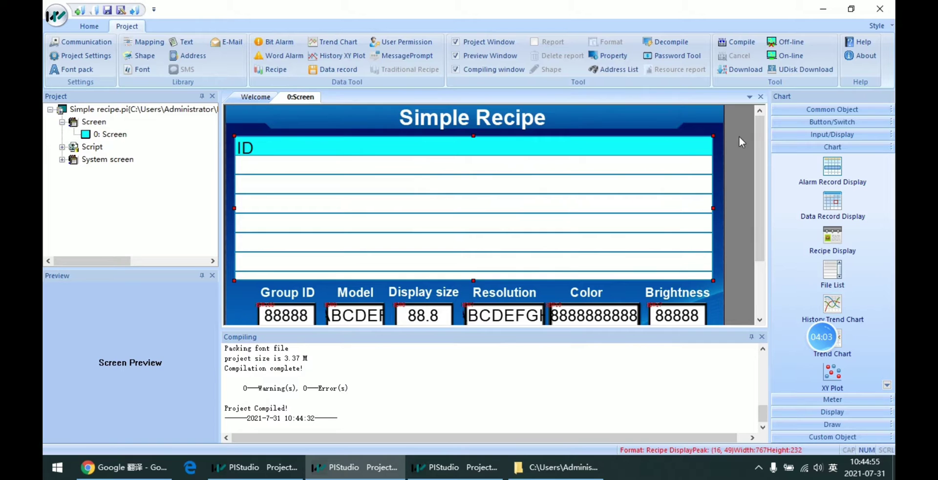
- Compile the project with the Simple recipe table and run it in the offline simulator
left_click(737, 42)
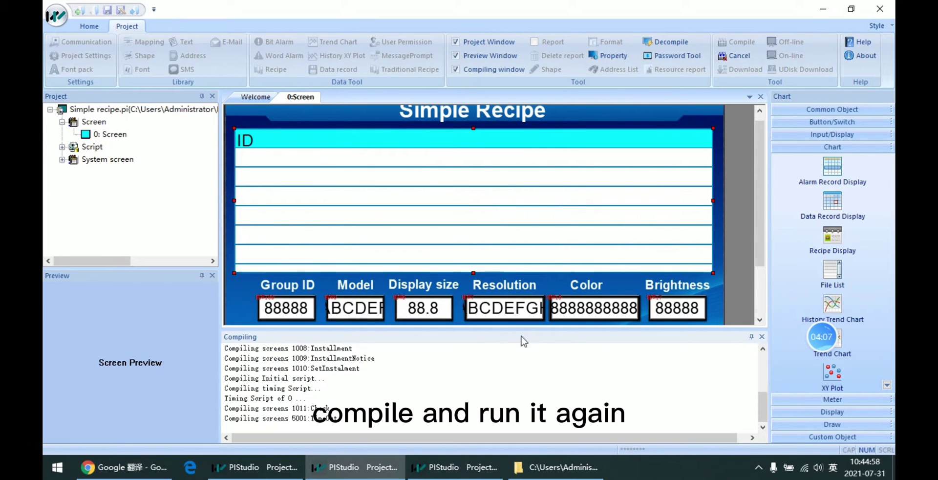
left_click(805, 44)
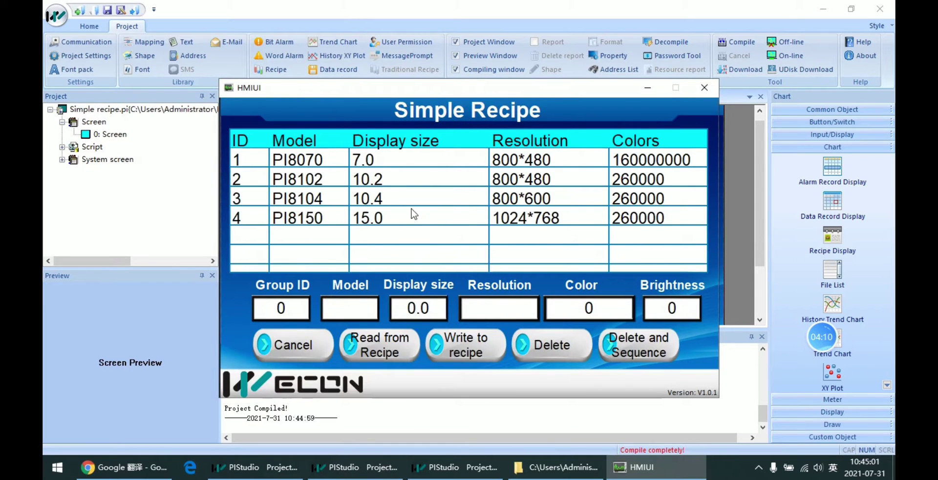
- Try selecting different groups in the simulated table, settle on group 1 (PI8070) and read its values from the recipe
left_click(375, 221)
left_click(562, 161)
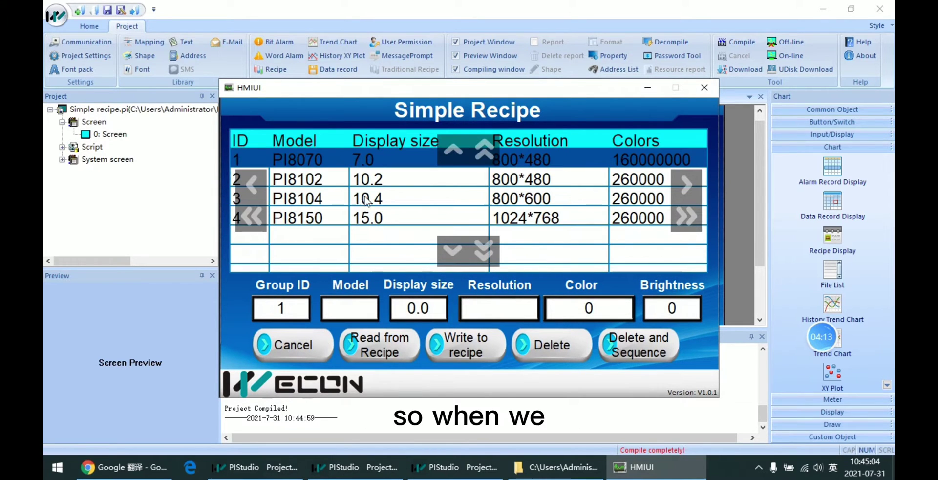
left_click(374, 182)
left_click(383, 217)
left_click(384, 175)
left_click(394, 164)
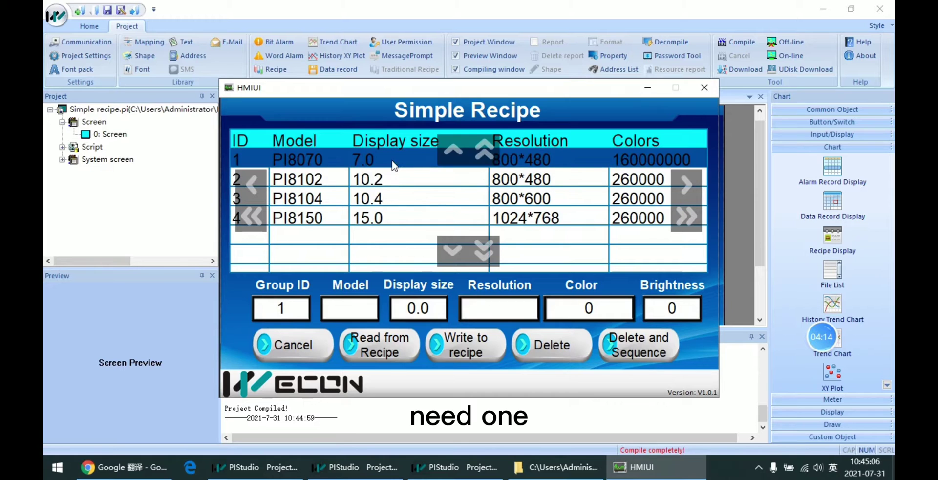
left_click(394, 186)
left_click(394, 165)
left_click(389, 221)
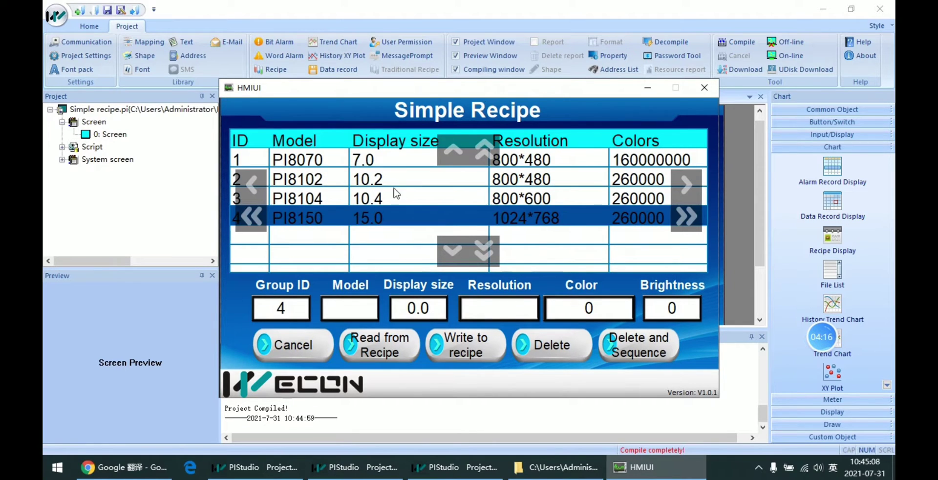
left_click(398, 181)
left_click(406, 164)
left_click(410, 181)
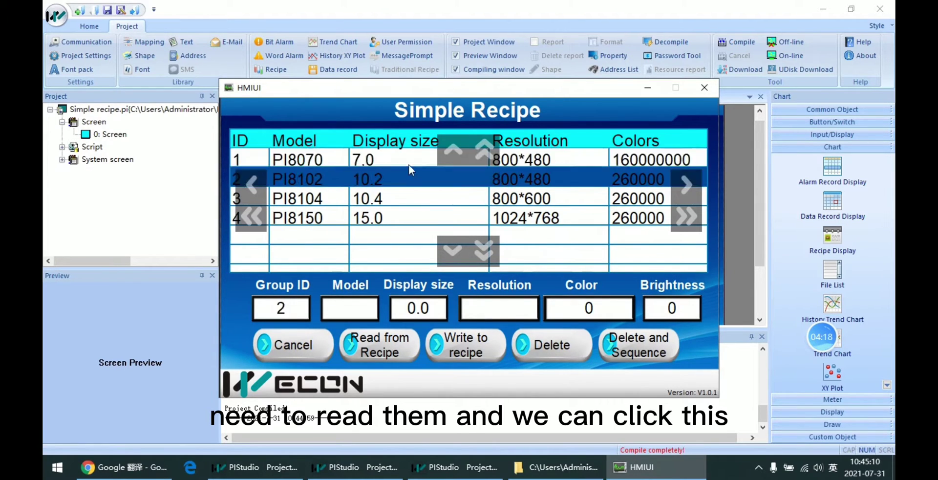
left_click(408, 164)
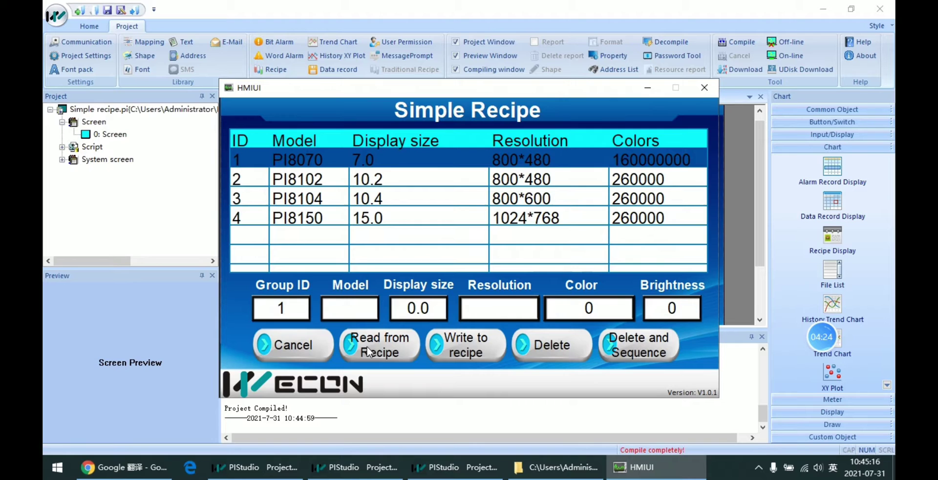
left_click(388, 350)
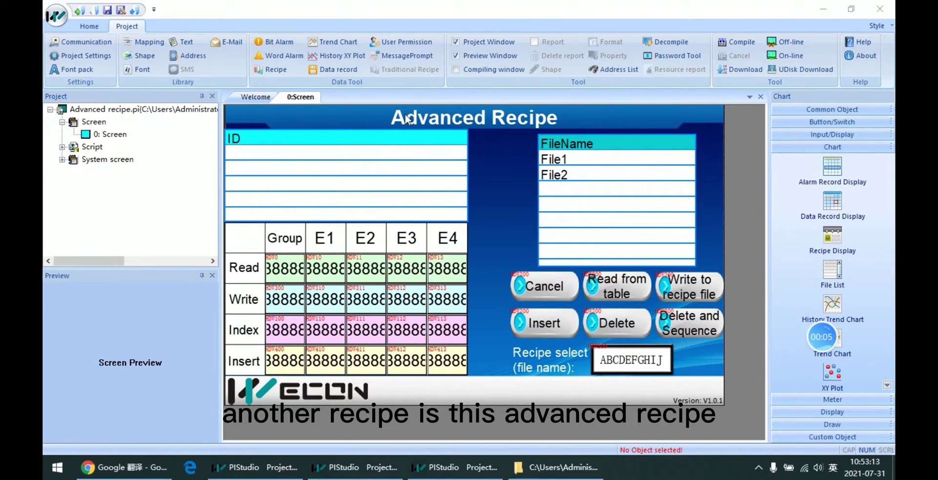
- Open AdvanceRecipe1 in the recipe editor to review its addresses and group values, then save it and close the recipe settings
left_click(274, 70)
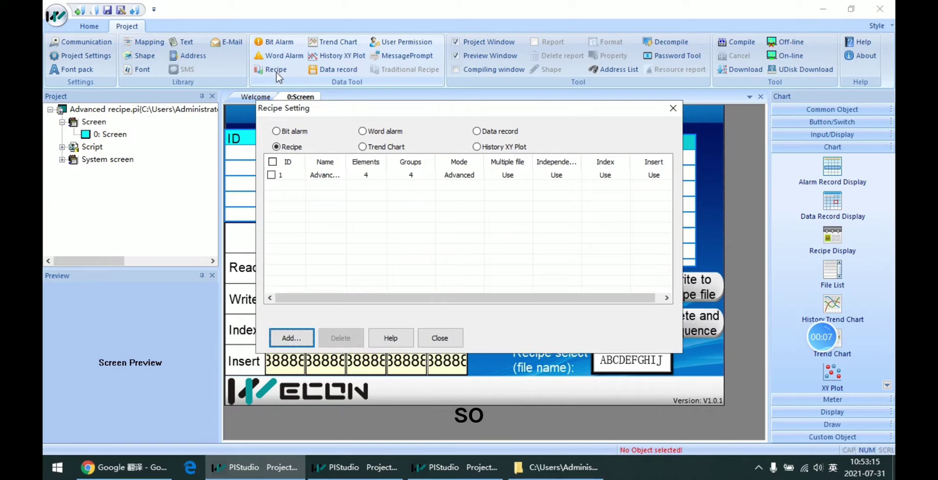
double_click(345, 175)
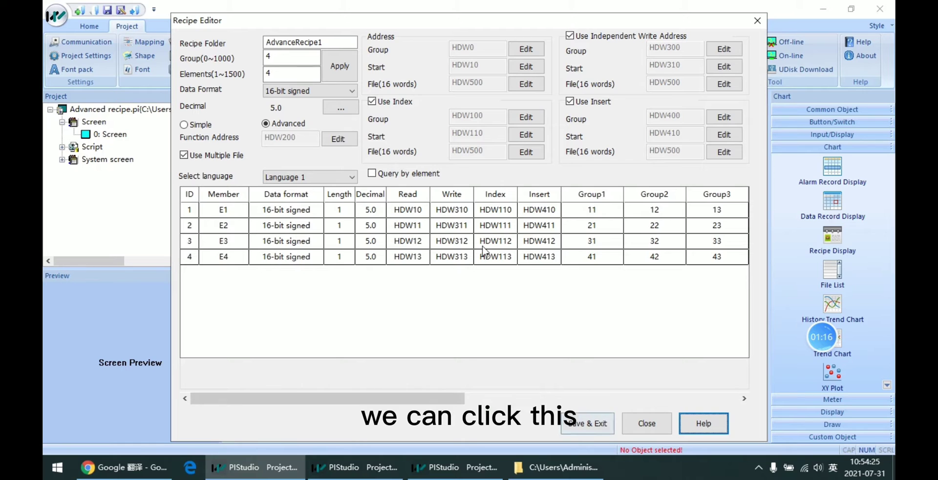
left_click_drag(434, 398, 542, 426)
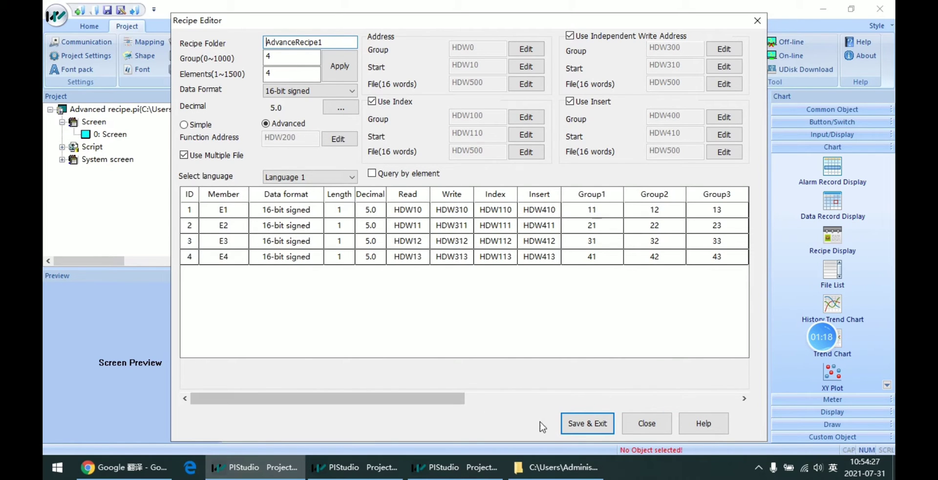
left_click(586, 423)
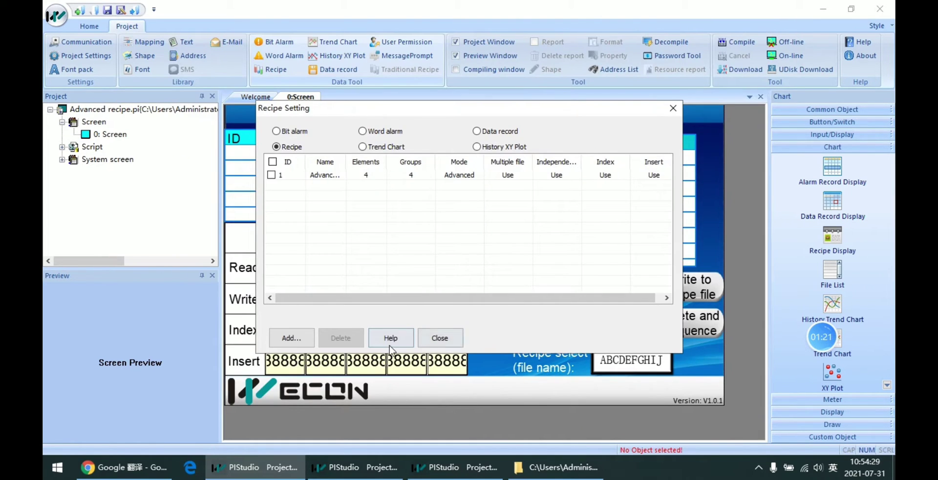
left_click(440, 337)
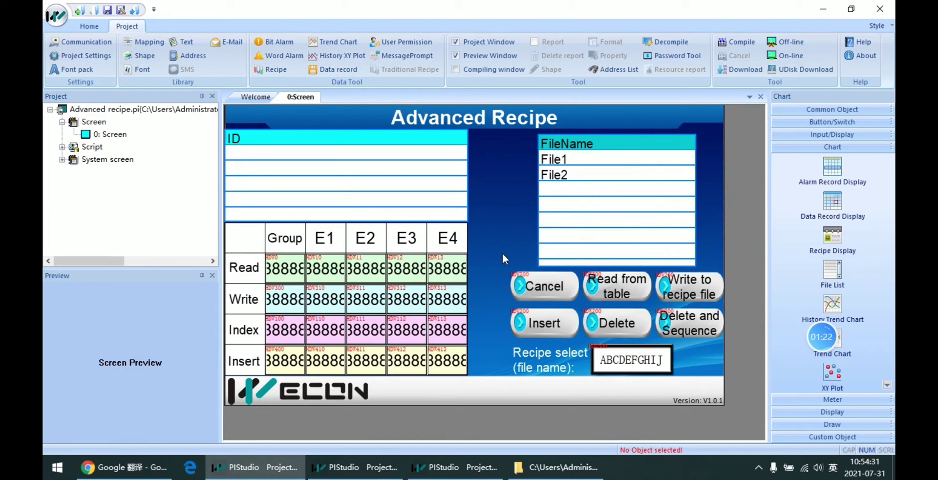
- Compile the Advanced recipe project and run it in the offline simulator
left_click(736, 41)
scroll(493, 284, "down", 3)
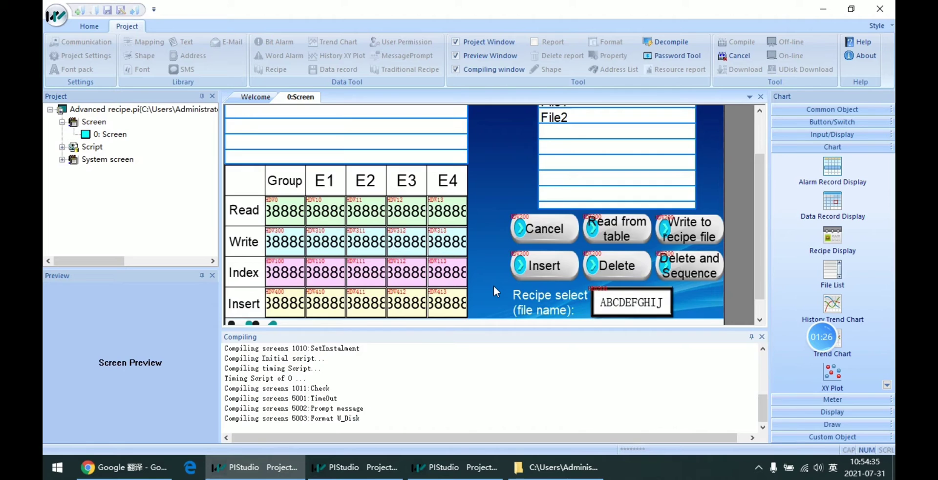
scroll(494, 292, "down", 2)
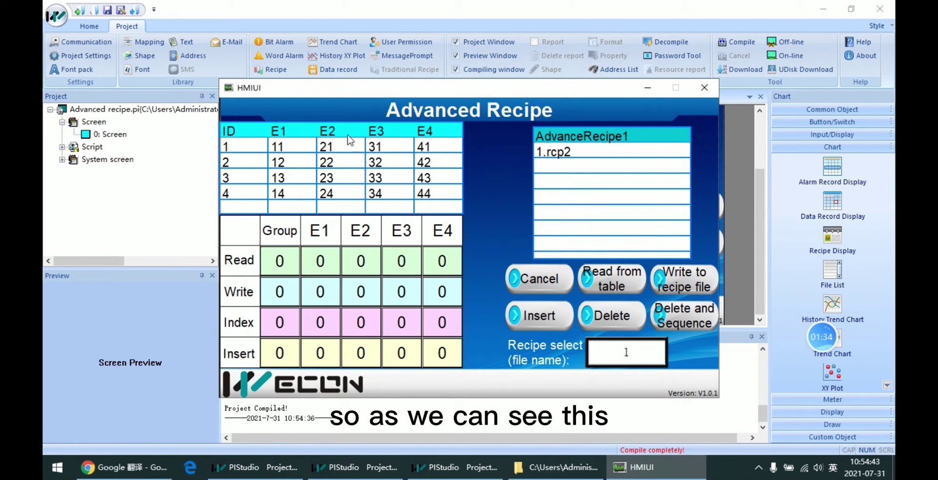
left_click_drag(430, 105, 394, 81)
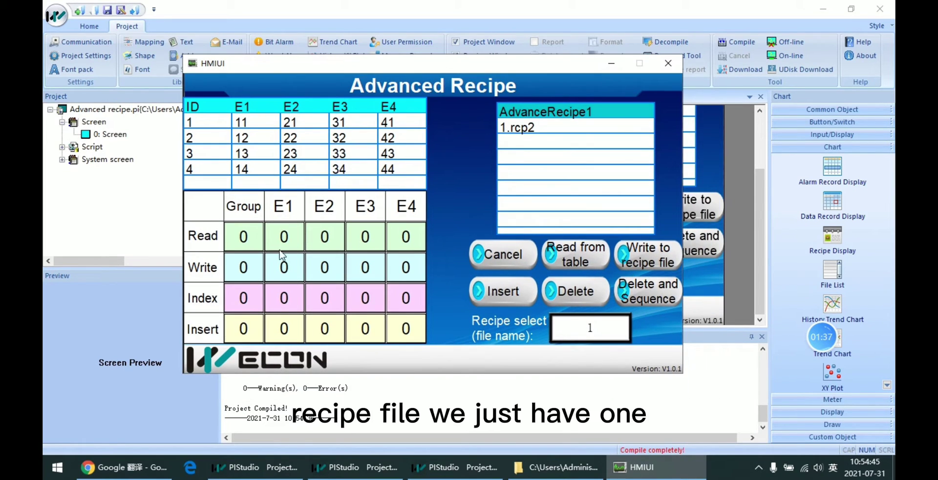
- Select the recipe file 1.rcp2 and its group 2, and set the Index row's group to 2
left_click(563, 128)
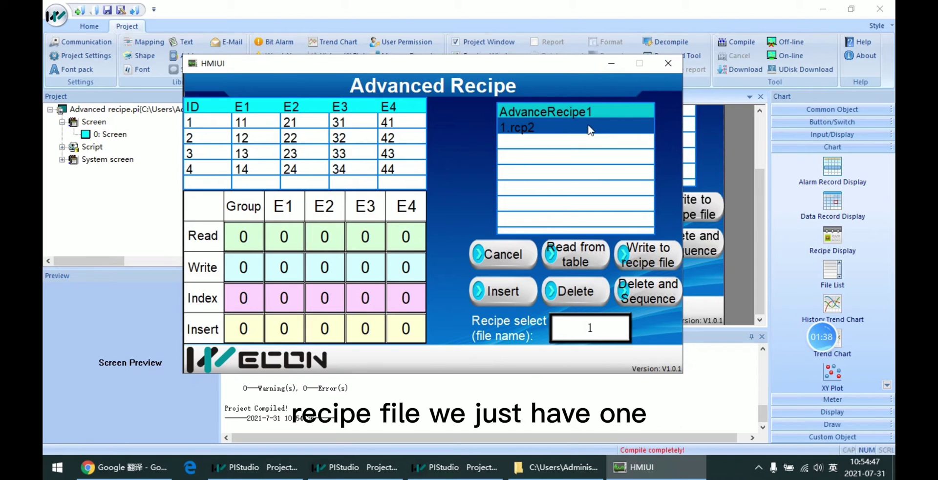
left_click(589, 132)
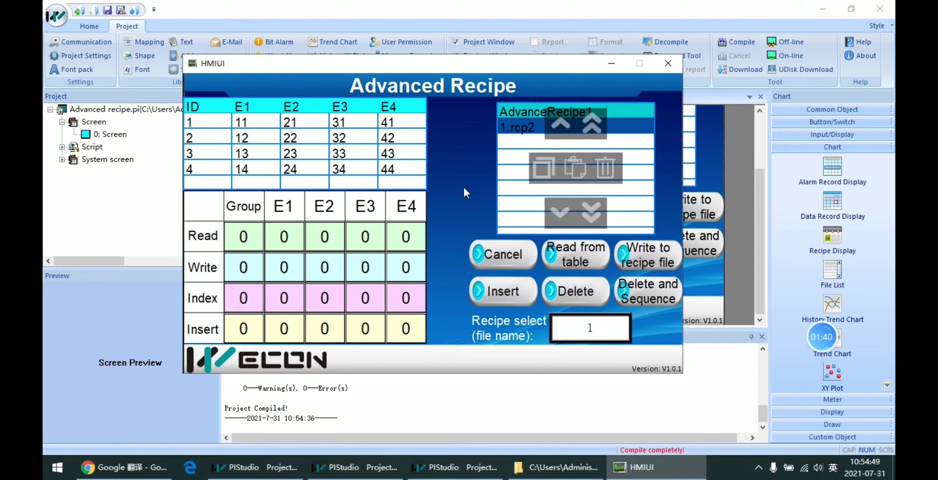
left_click(259, 165)
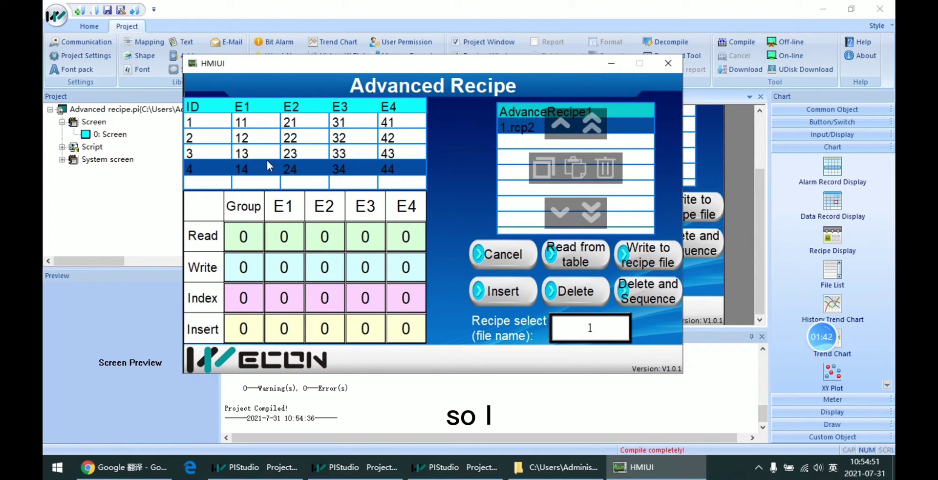
left_click(366, 139)
left_click(242, 297)
left_click(383, 262)
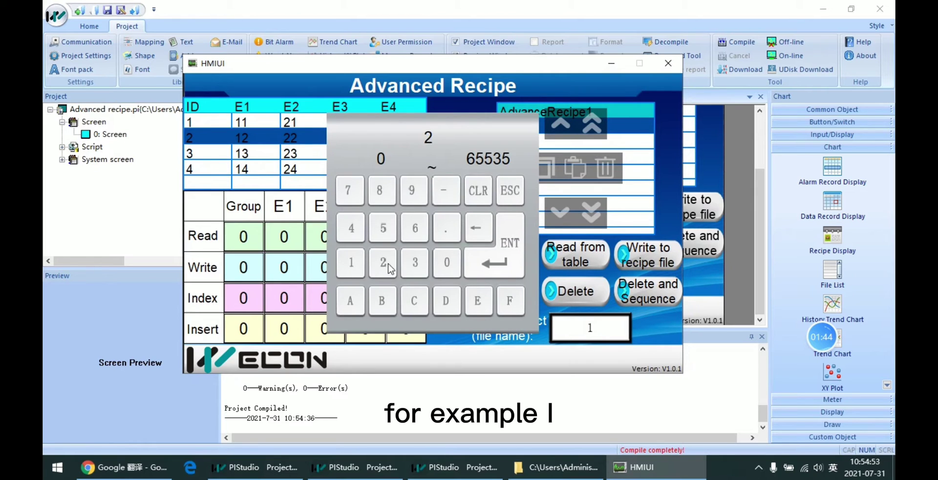
left_click(484, 263)
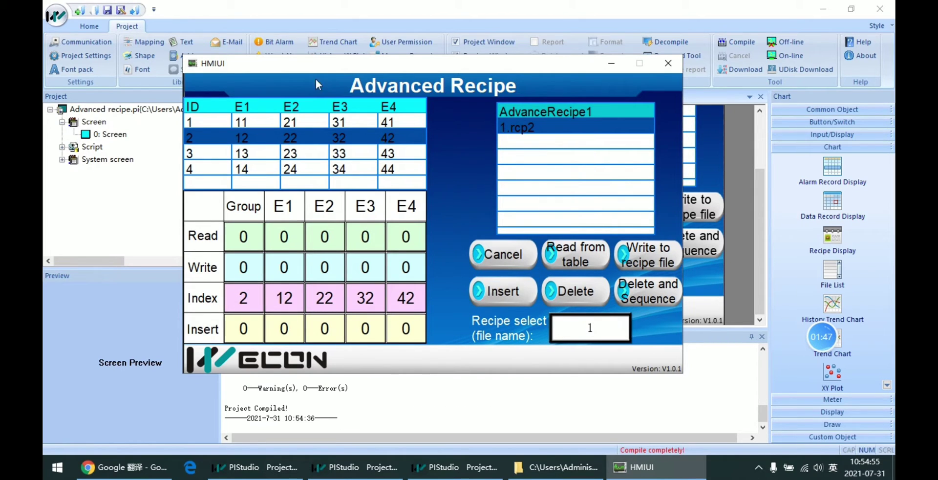
- Set E2 in the Index row to 33 and select group 2 in the recipe table to check the value
left_click_drag(345, 68, 373, 67)
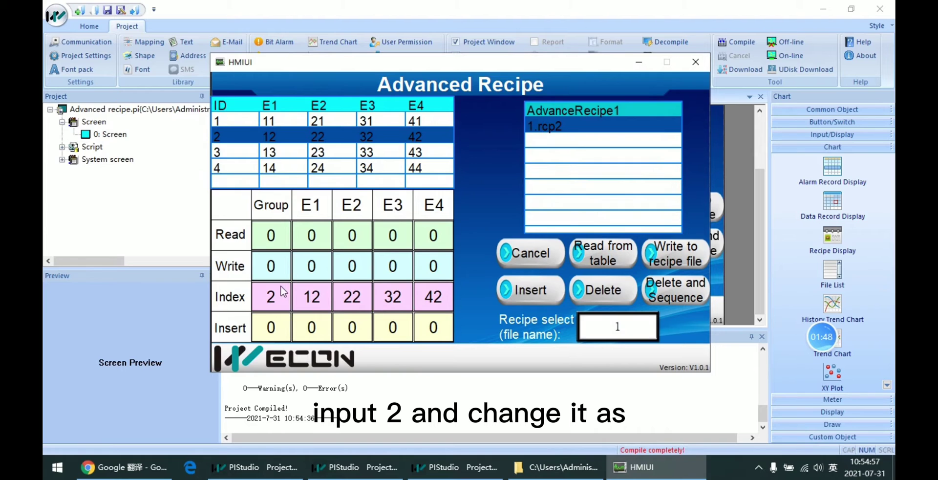
left_click(361, 296)
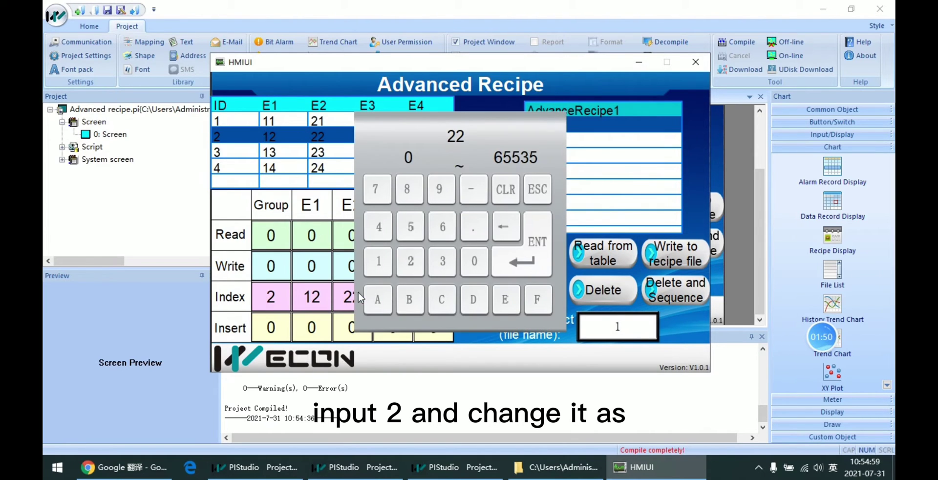
double_click(448, 269)
left_click(545, 268)
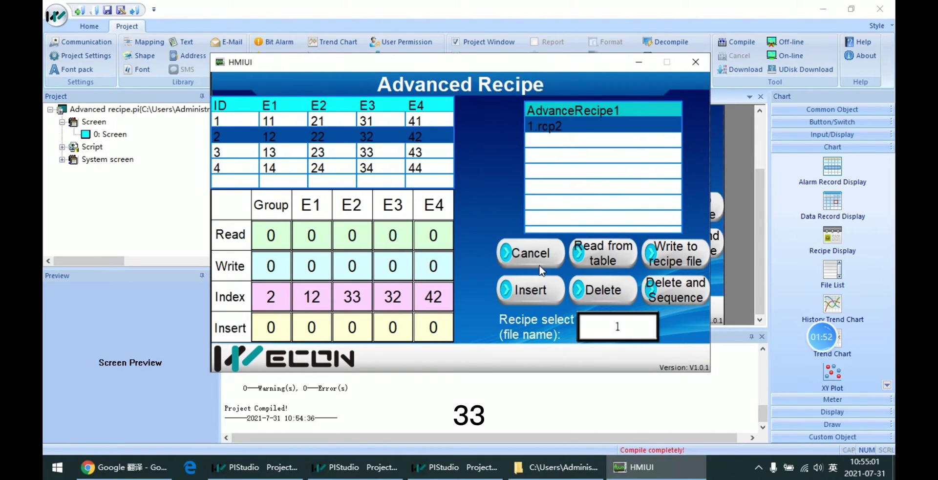
left_click(390, 147)
left_click(399, 139)
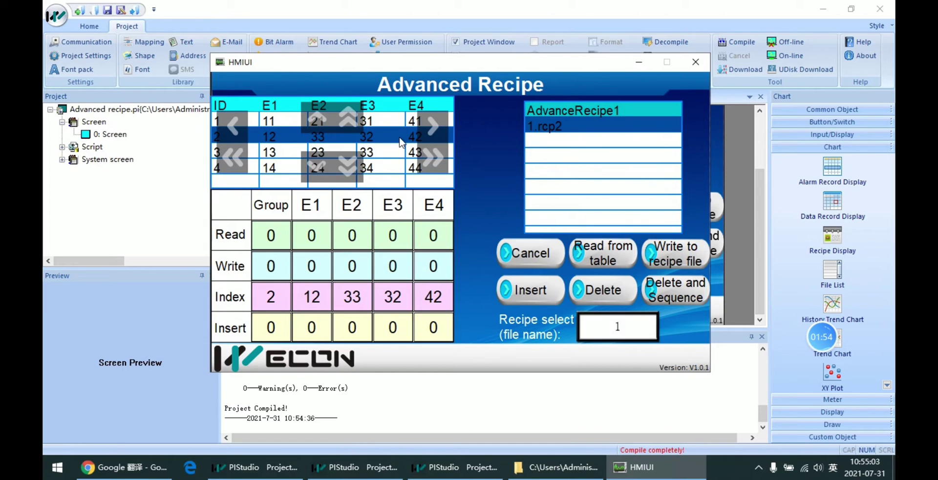
left_click(383, 151)
left_click(381, 137)
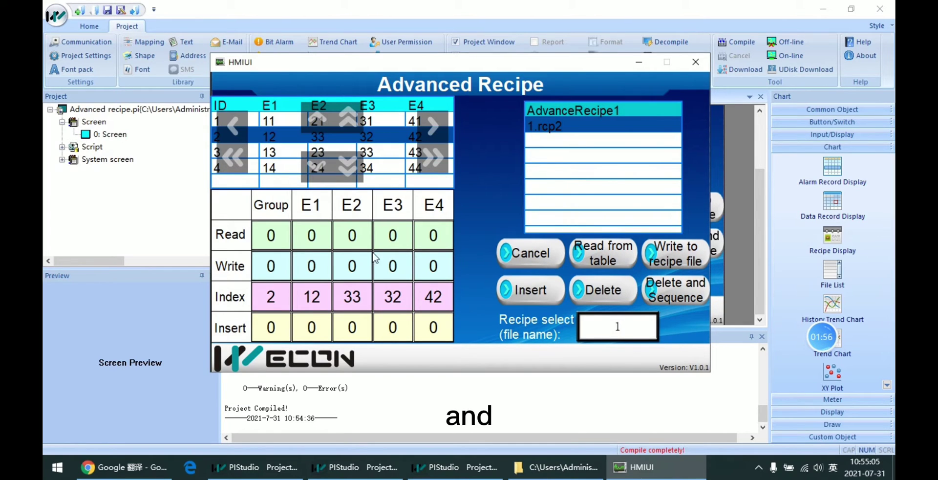
- Set the Index row's group to 3 and its E1 value to 0 for recipe file 1.rcp2
left_click(287, 299)
left_click(454, 266)
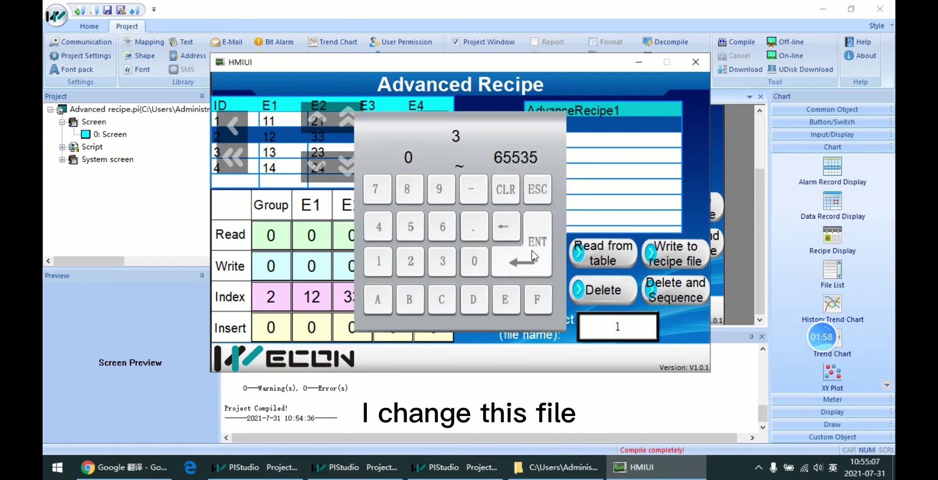
left_click(535, 256)
left_click(298, 299)
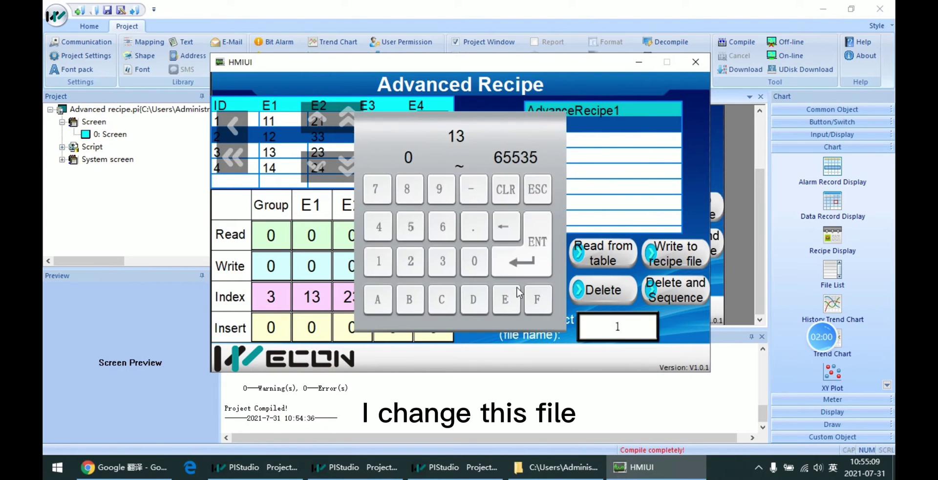
left_click(467, 271)
left_click(535, 256)
- Set E2, E3 and E4 in the Index row to 0 for group 3
left_click(431, 284)
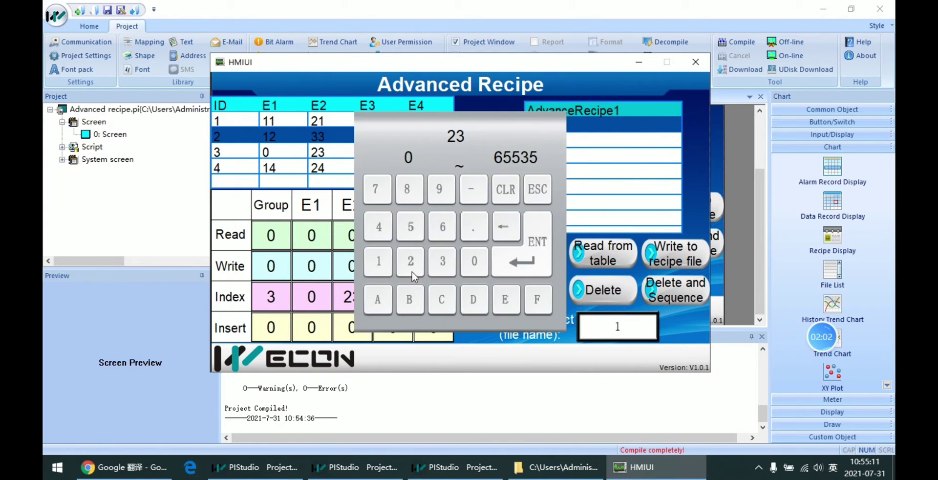
left_click(468, 266)
left_click(512, 264)
left_click(399, 295)
left_click(473, 261)
left_click(522, 261)
left_click(433, 296)
left_click(472, 263)
left_click(531, 260)
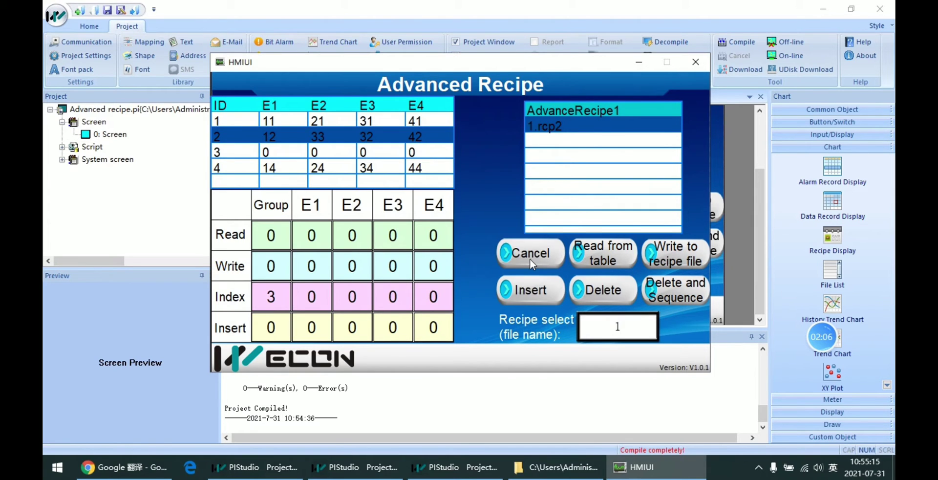
- Select group 3 in the recipe table to check the values written to it
left_click(376, 157)
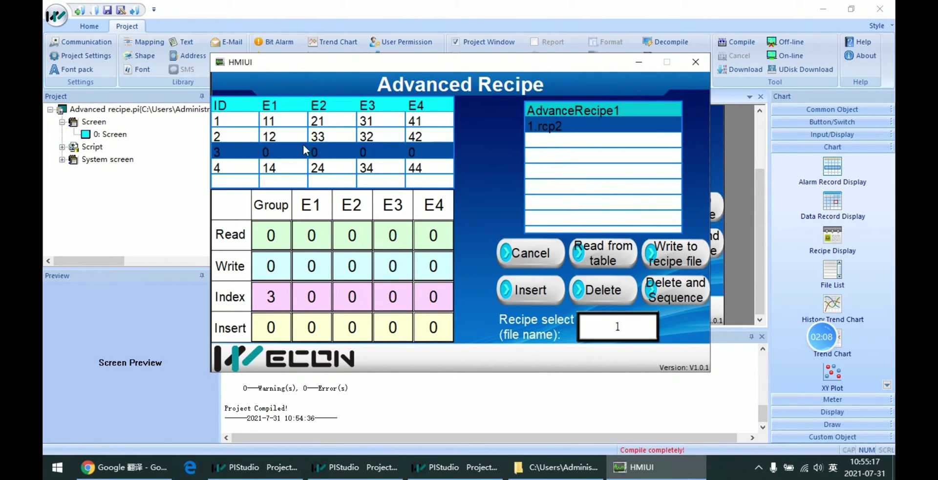
left_click(281, 136)
left_click(280, 145)
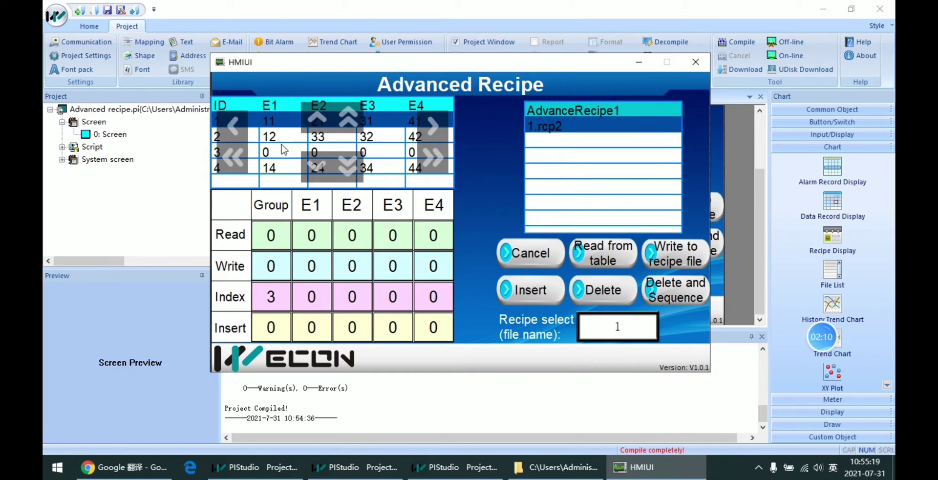
- Duplicate the recipe file 1.rcp2 in the file list and select the copy, 1_1.rcp2
left_click(580, 128)
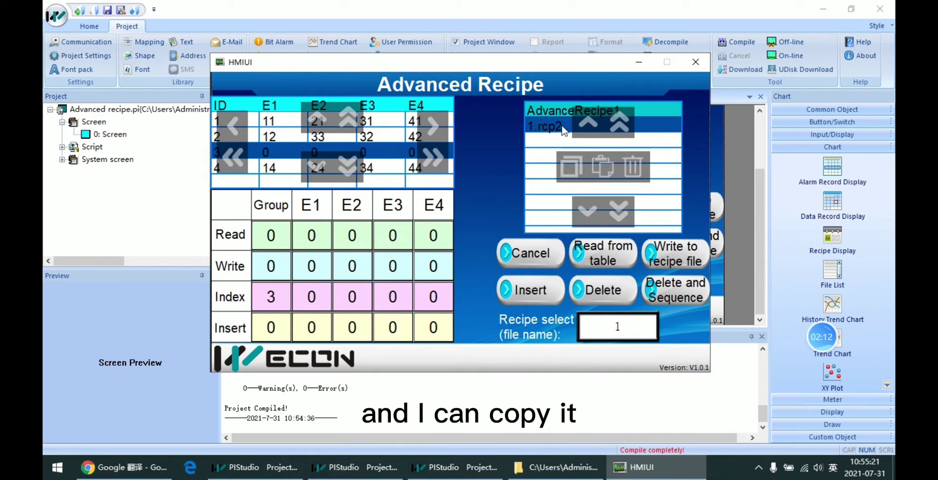
left_click(577, 169)
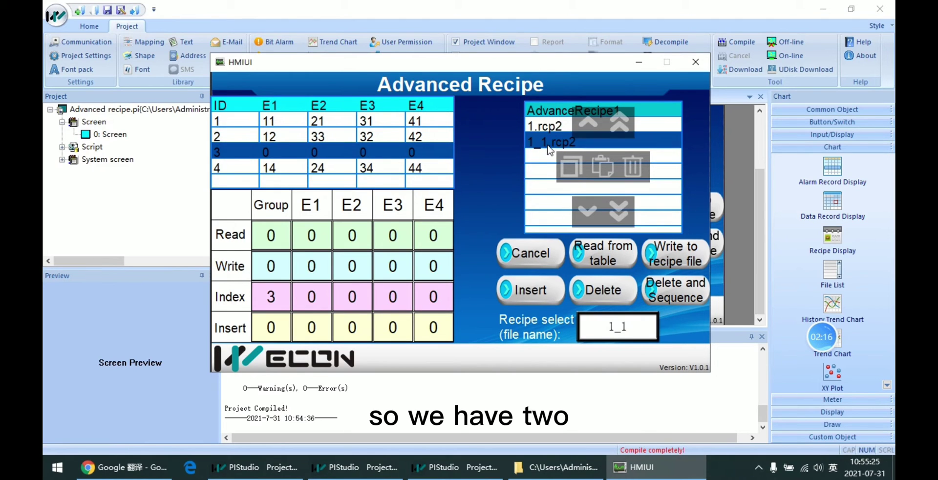
left_click(549, 127)
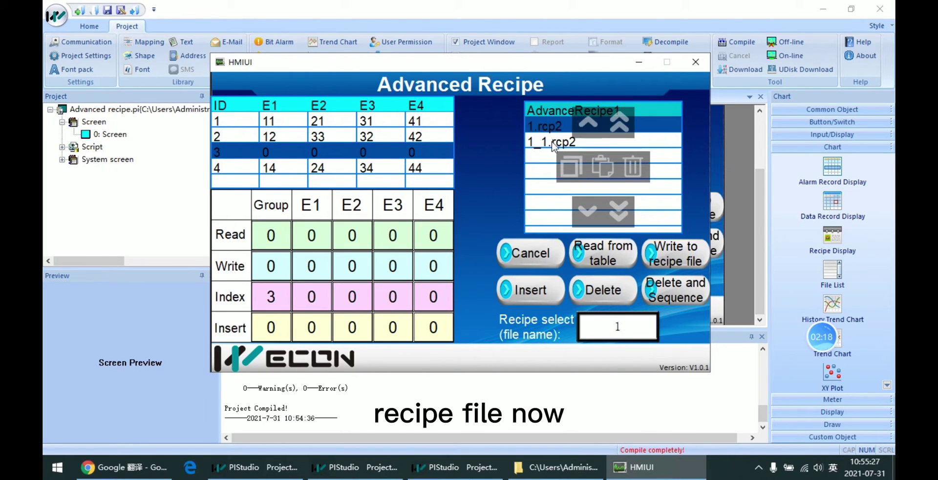
left_click(552, 141)
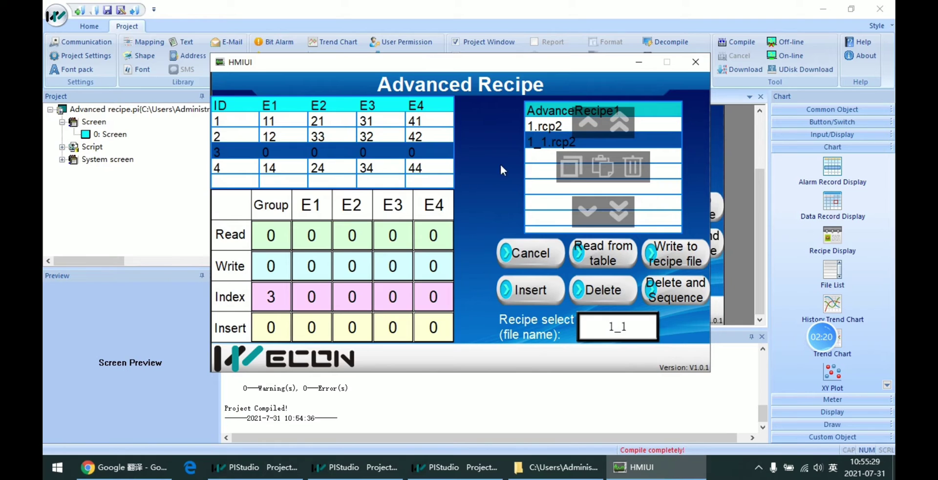
- Keep the Index row on group 3 of 1_1.rcp2 and set its E1 to 11 and E2 to 12
left_click(270, 295)
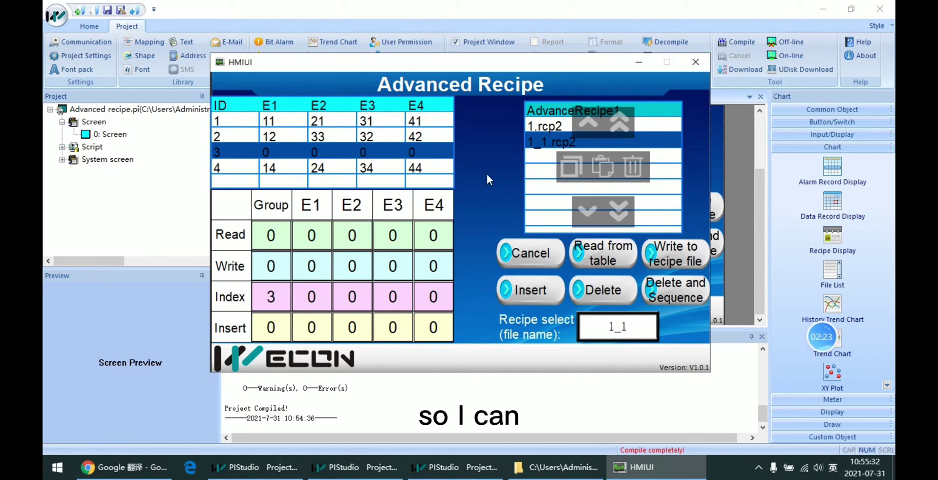
left_click(287, 300)
left_click(542, 266)
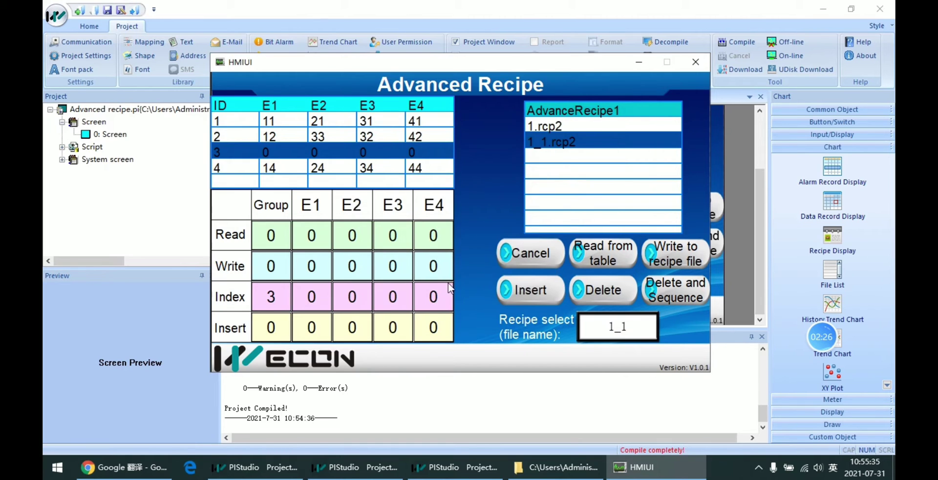
left_click(311, 300)
left_click(387, 268)
left_click(387, 269)
left_click(546, 262)
left_click(311, 296)
left_click(388, 266)
left_click(408, 264)
left_click(525, 261)
- Set E3 to 20 and E4 to 4 in the Index row for group 3 of 1_1.rcp2
left_click(393, 297)
left_click(410, 261)
left_click(473, 261)
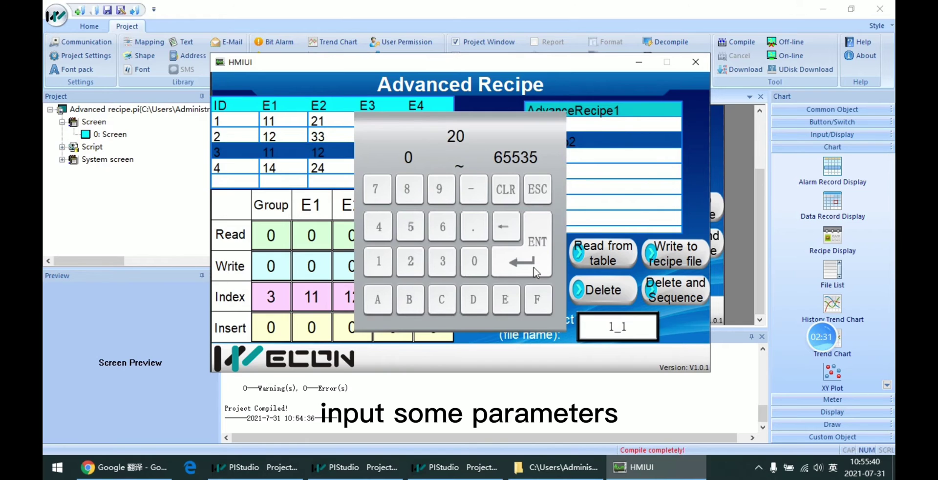
left_click(533, 267)
left_click(440, 298)
left_click(378, 228)
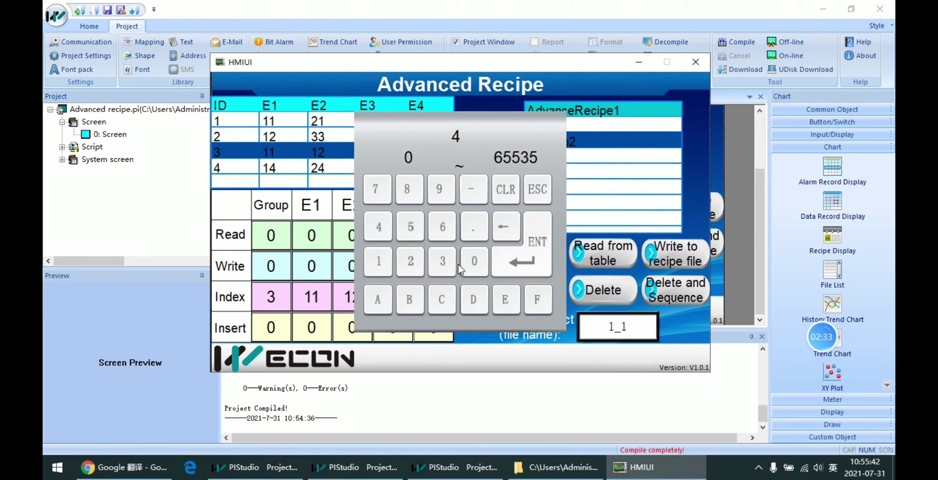
left_click(498, 270)
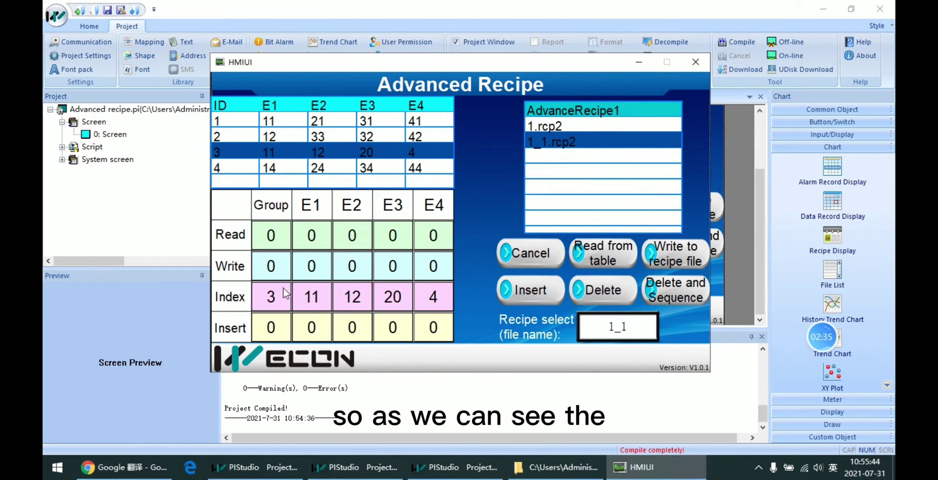
- Select groups 2, 3 and 4 in the recipe table to review the values stored in 1_1.rcp2
left_click(285, 137)
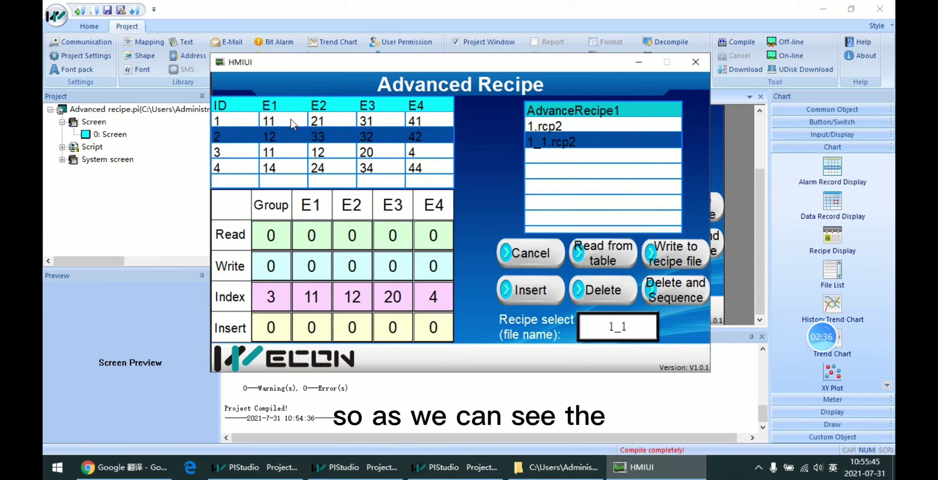
left_click(283, 154)
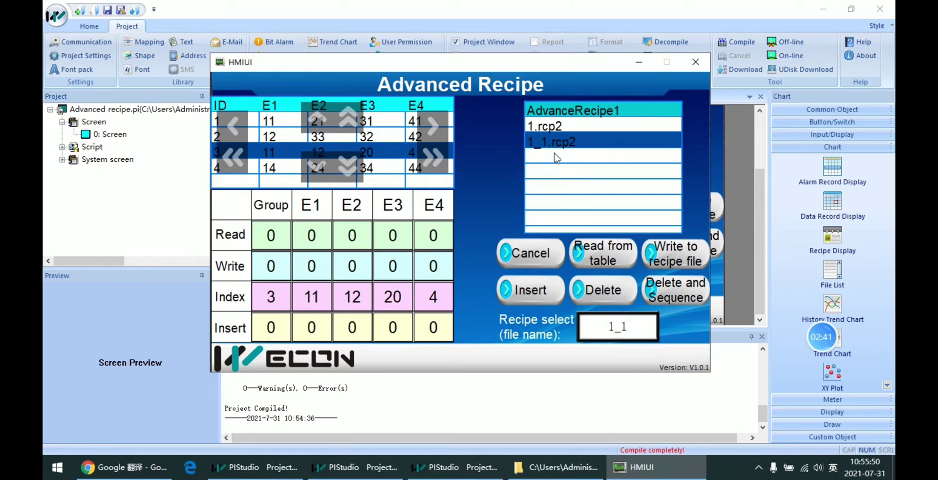
left_click(275, 137)
left_click(276, 168)
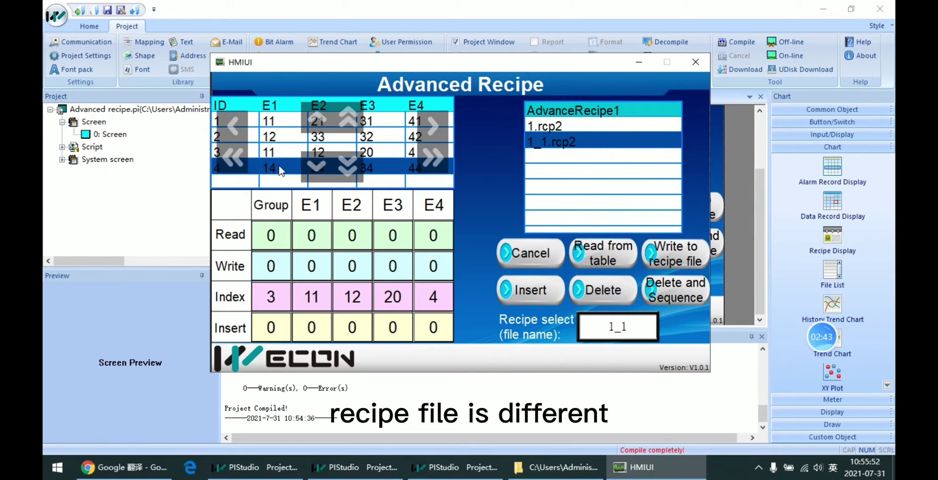
- Switch repeatedly between recipe files 1.rcp2 and 1_1.rcp2 to compare their table values, finishing on 1_1.rcp2
left_click(545, 128)
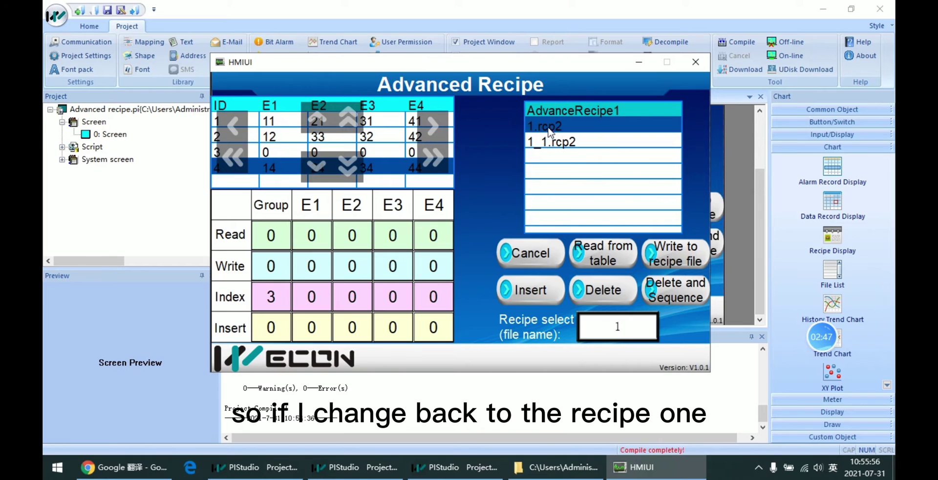
left_click(547, 141)
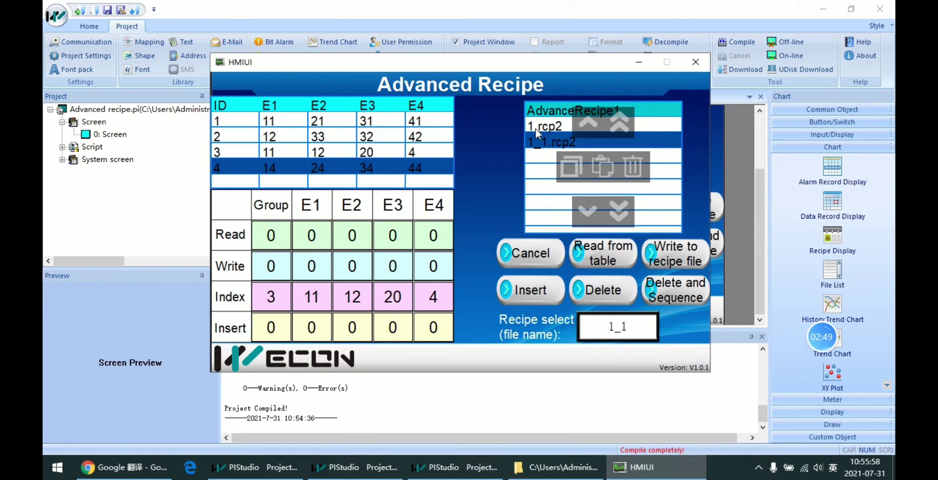
left_click(535, 128)
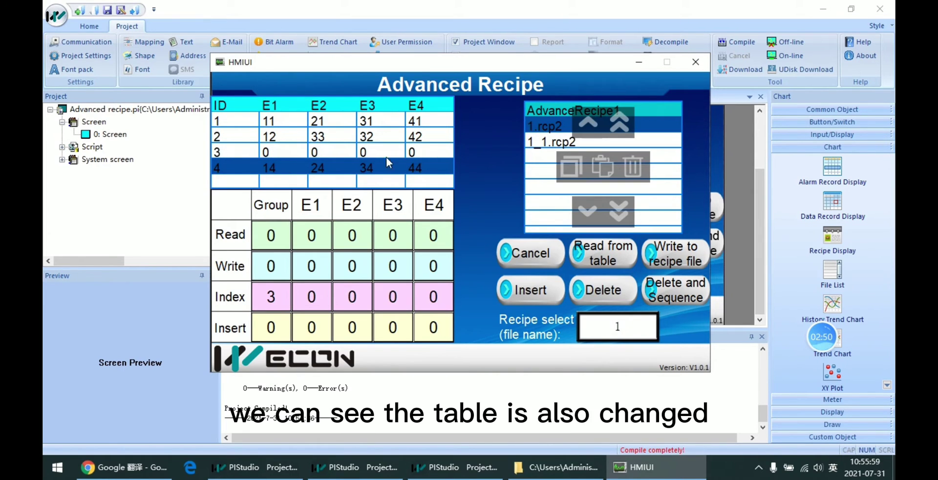
left_click(270, 169)
left_click(538, 141)
left_click(550, 129)
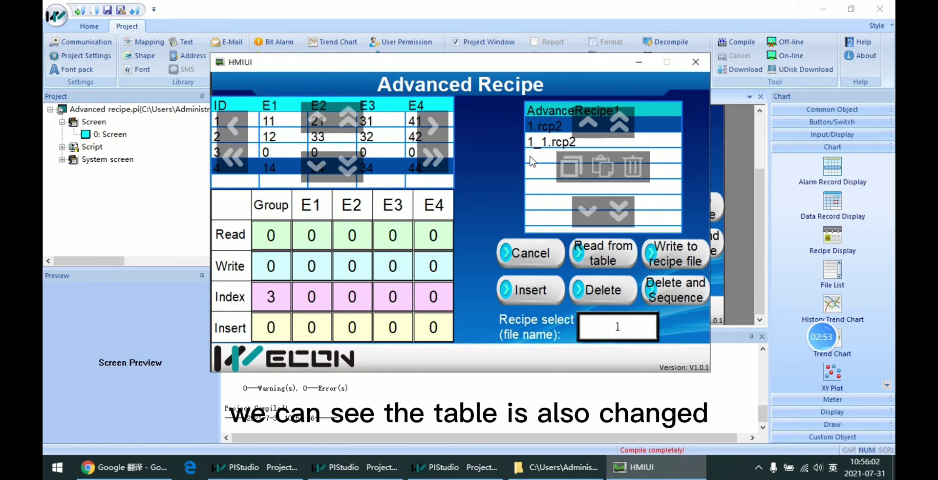
left_click(281, 141)
left_click(557, 143)
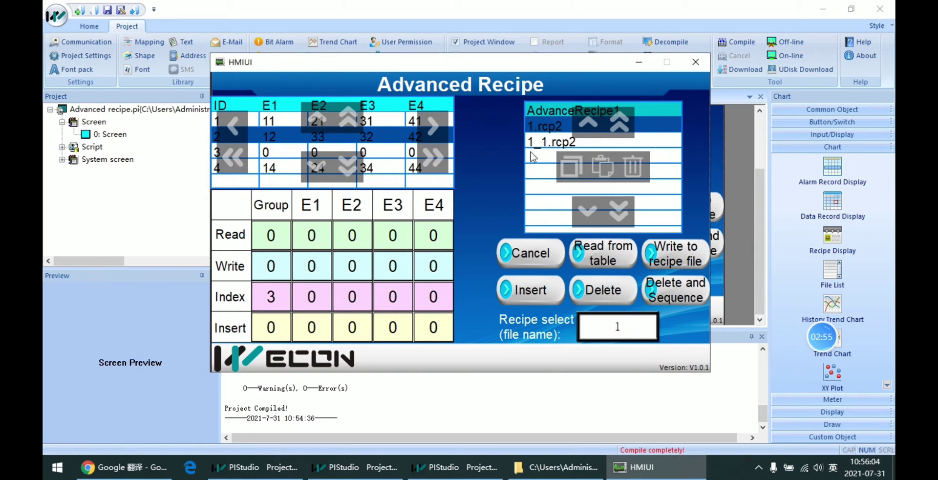
left_click(543, 155)
left_click(532, 173)
left_click(545, 154)
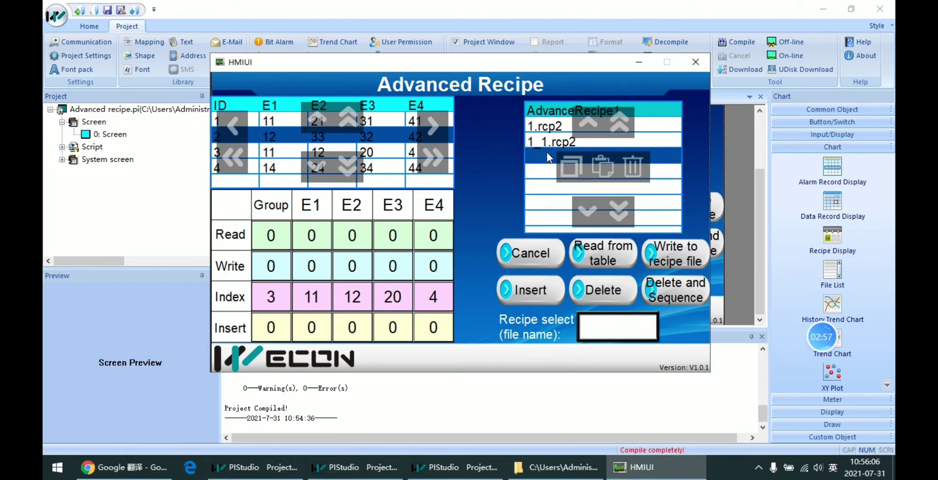
left_click(550, 142)
left_click(551, 130)
left_click(549, 143)
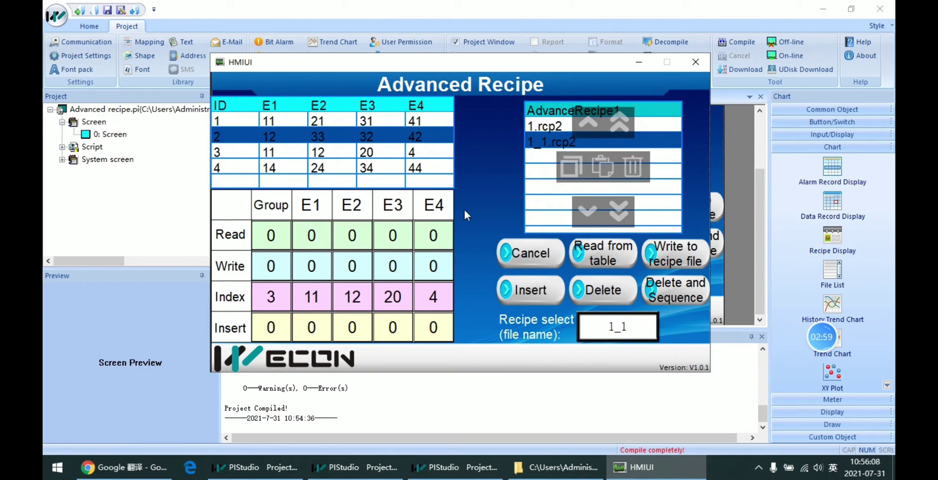
- Set the Read row's group to 4 and read that group's values from the recipe table
left_click(291, 237)
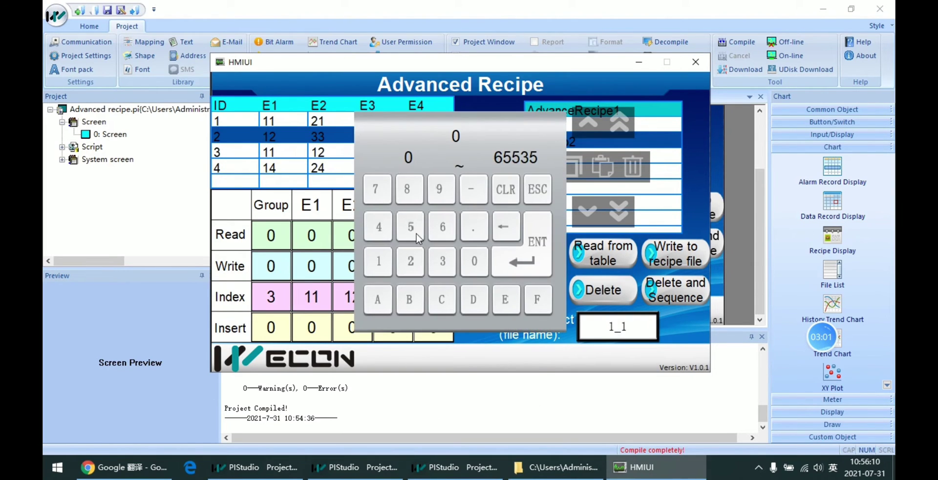
left_click(544, 198)
left_click(286, 233)
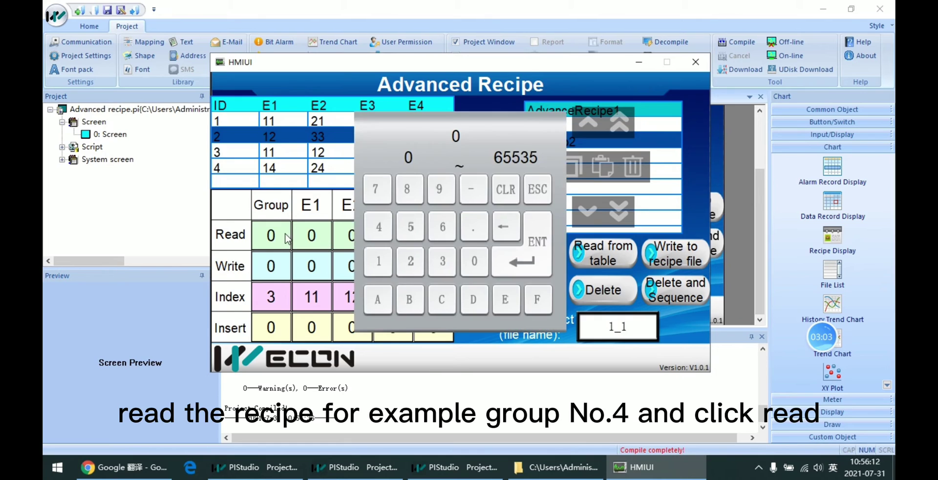
left_click(418, 232)
left_click(515, 194)
left_click(379, 227)
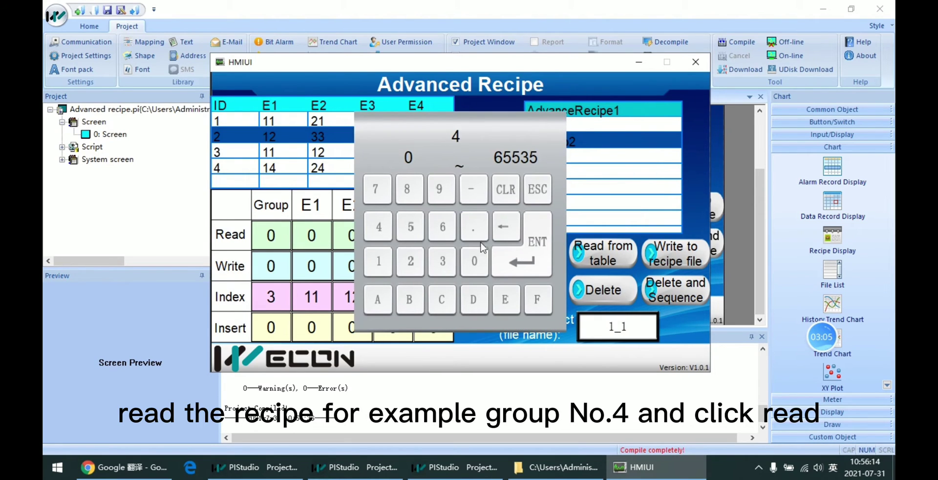
left_click(519, 263)
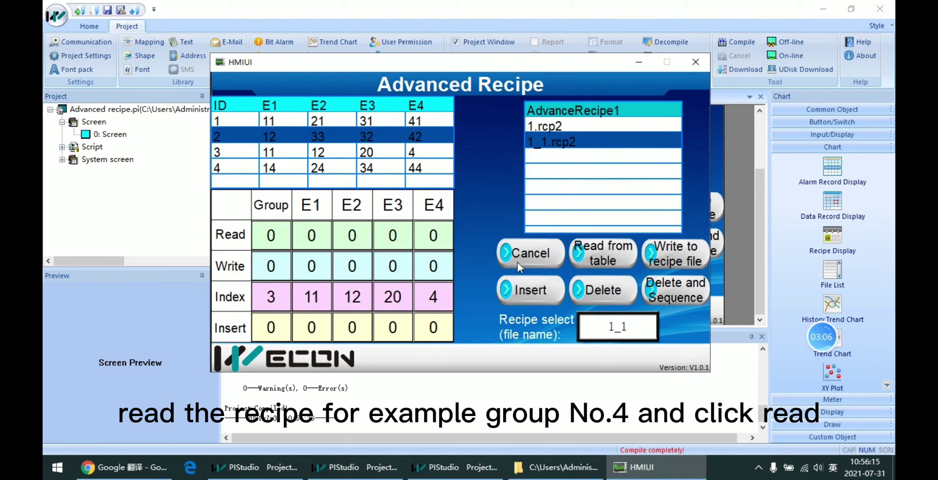
left_click(610, 262)
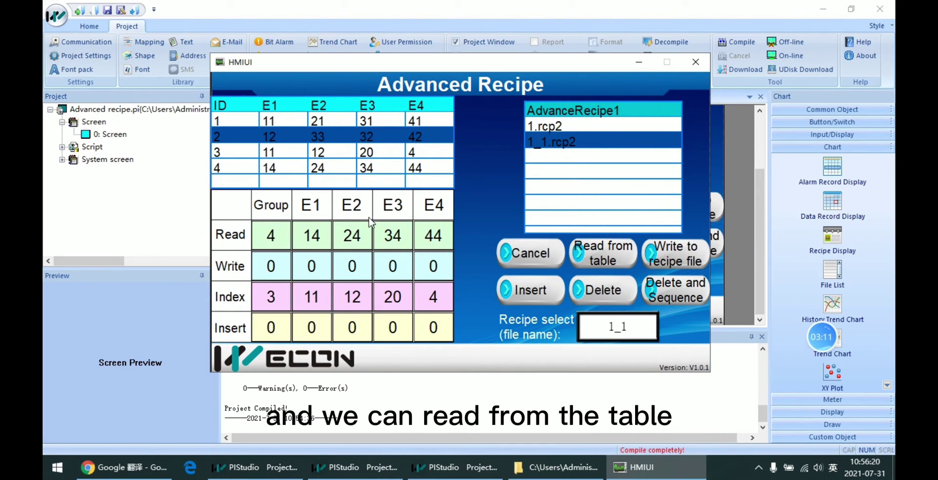
left_click_drag(383, 66, 386, 28)
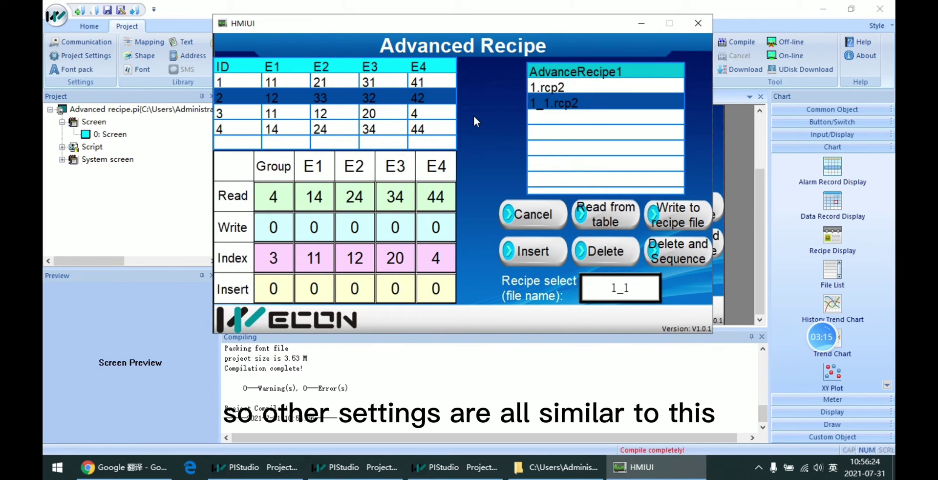
left_click_drag(502, 28, 531, 69)
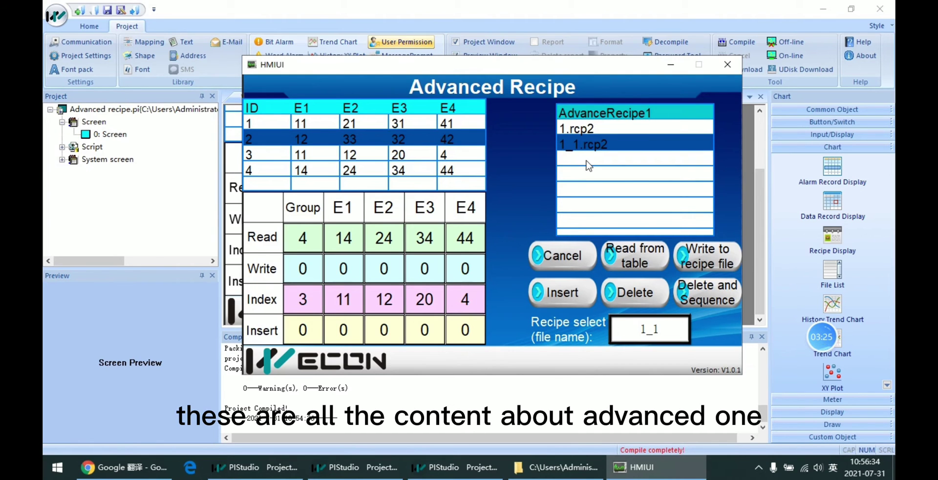
left_click_drag(545, 68, 504, 71)
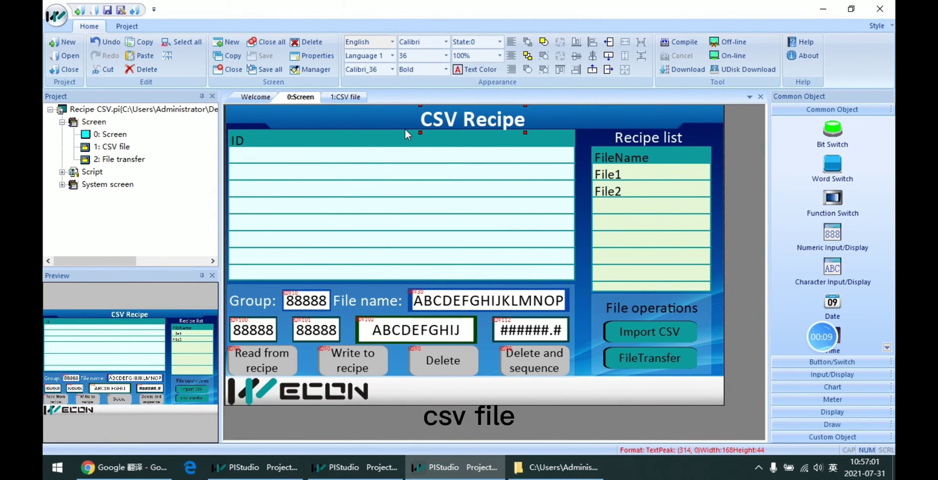
left_click(391, 121)
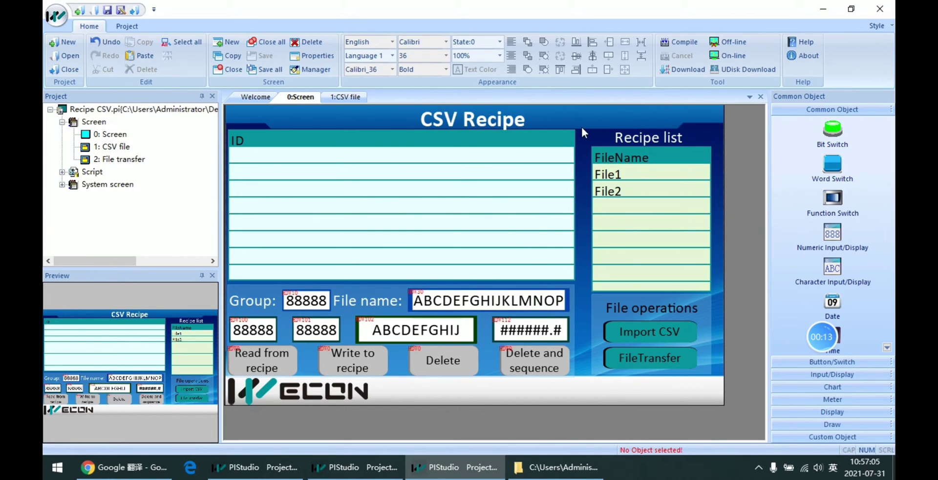
left_click_drag(581, 125, 717, 389)
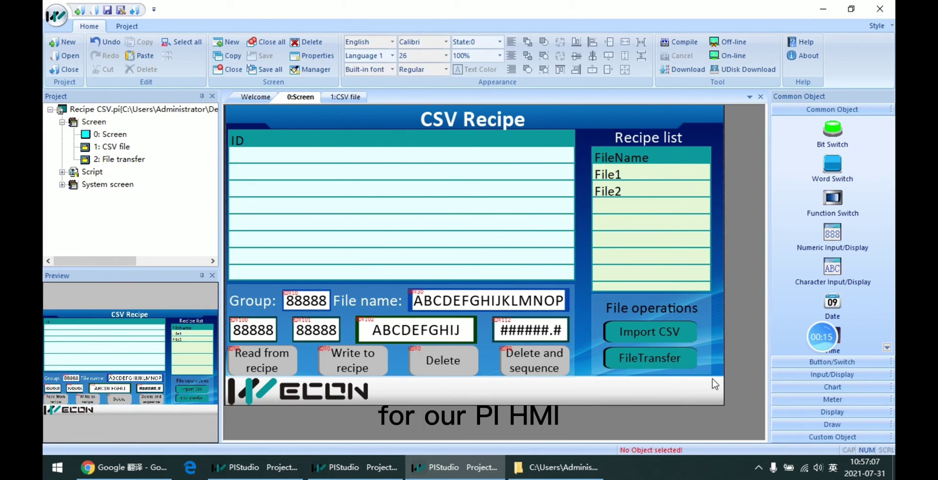
- Open the CSV import dialog from the Recipe screen in the HMIUI simulator
left_click(591, 134)
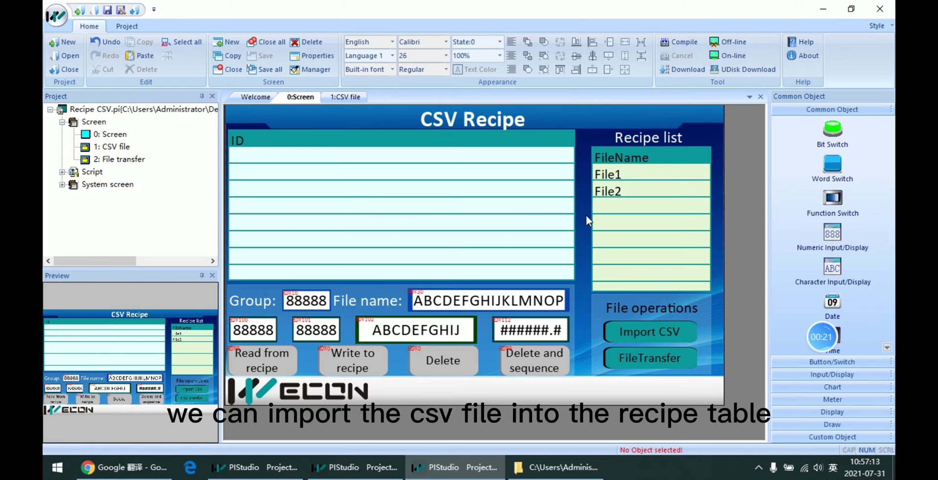
double_click(457, 185)
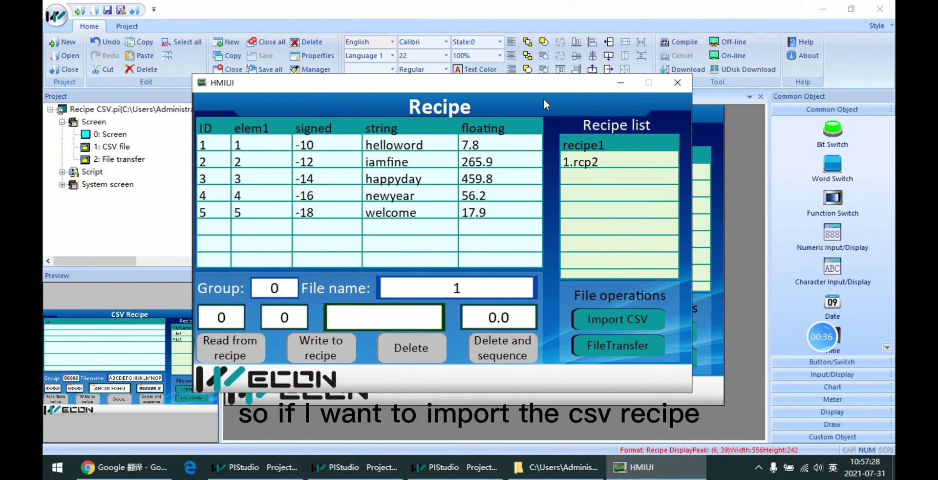
left_click(639, 318)
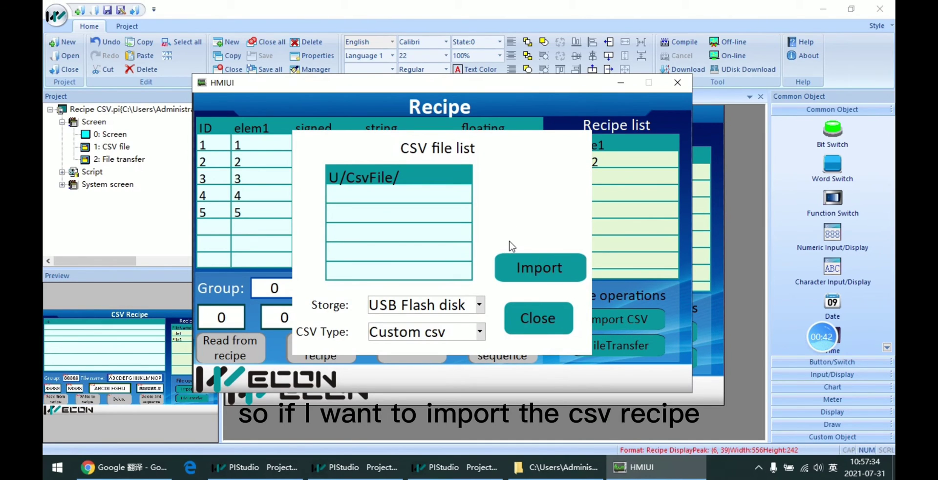
- Try the USB Flash disk and SD card storage options for the CSV file list, finishing on USB Flash disk
left_click(449, 308)
left_click(452, 310)
left_click(452, 308)
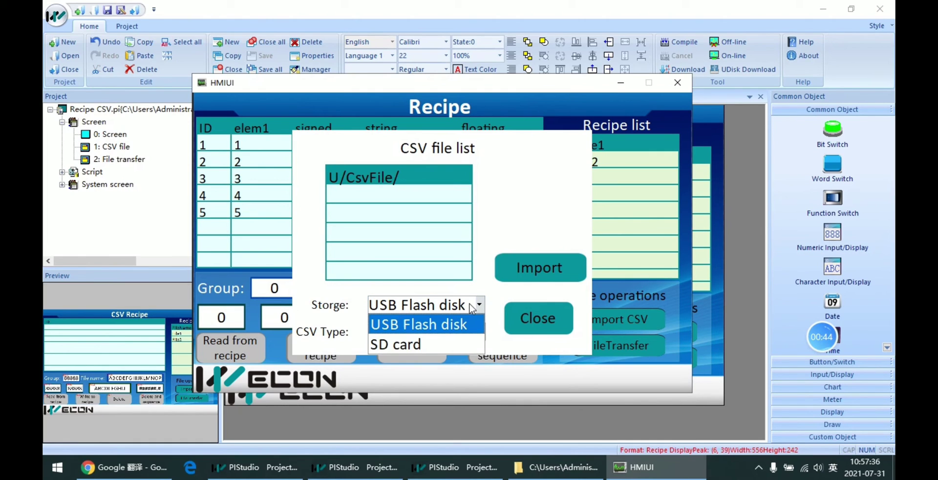
left_click(431, 331)
left_click(420, 305)
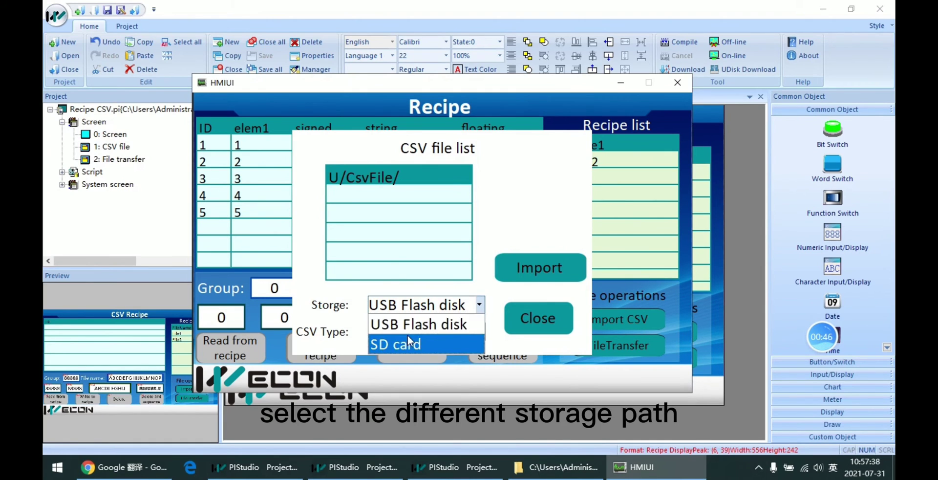
left_click(429, 321)
left_click(428, 312)
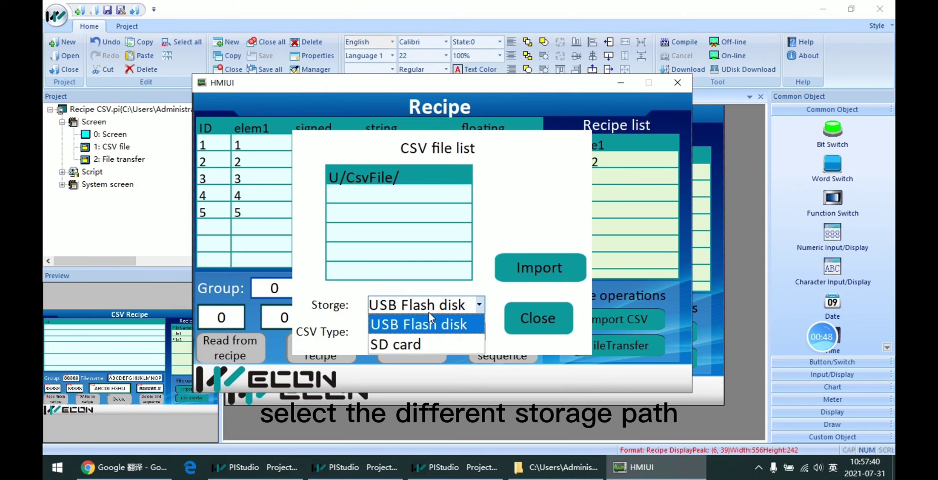
left_click(429, 312)
left_click(434, 313)
left_click(434, 325)
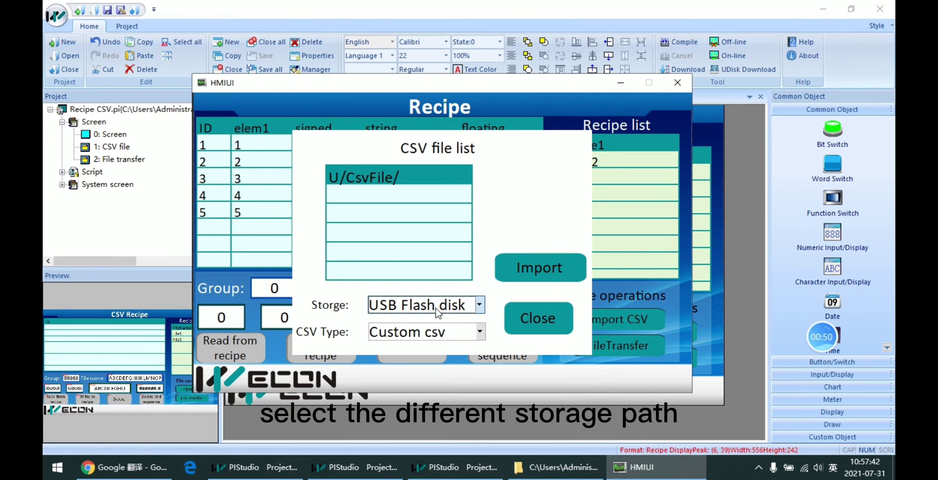
left_click(434, 312)
left_click(431, 324)
left_click(430, 308)
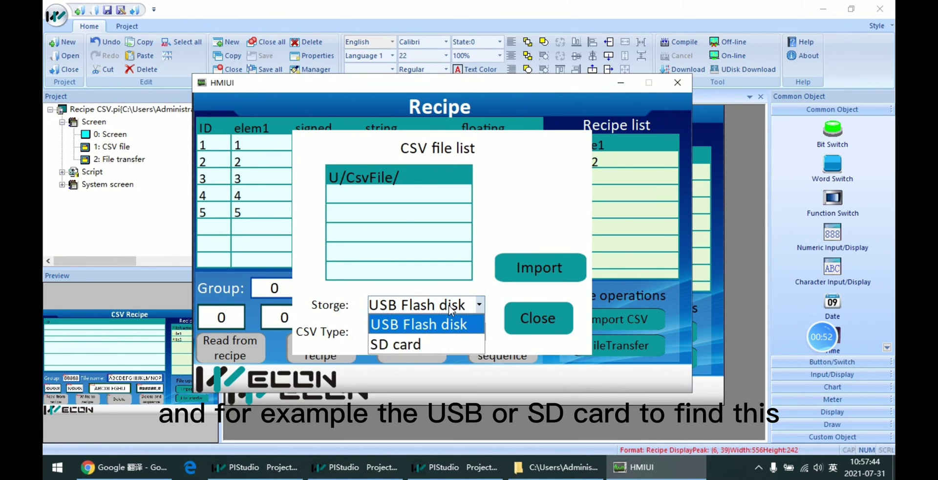
left_click(430, 325)
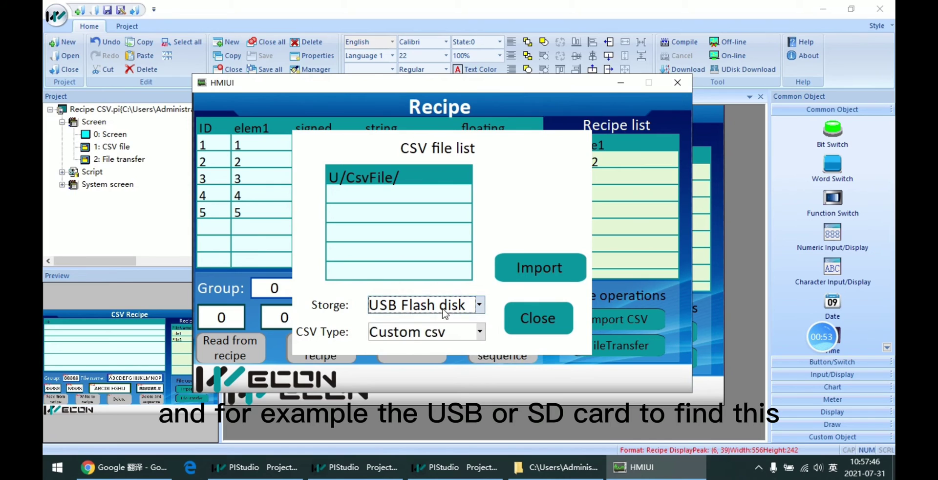
left_click(430, 306)
left_click(429, 325)
left_click(431, 307)
left_click(431, 343)
left_click(430, 306)
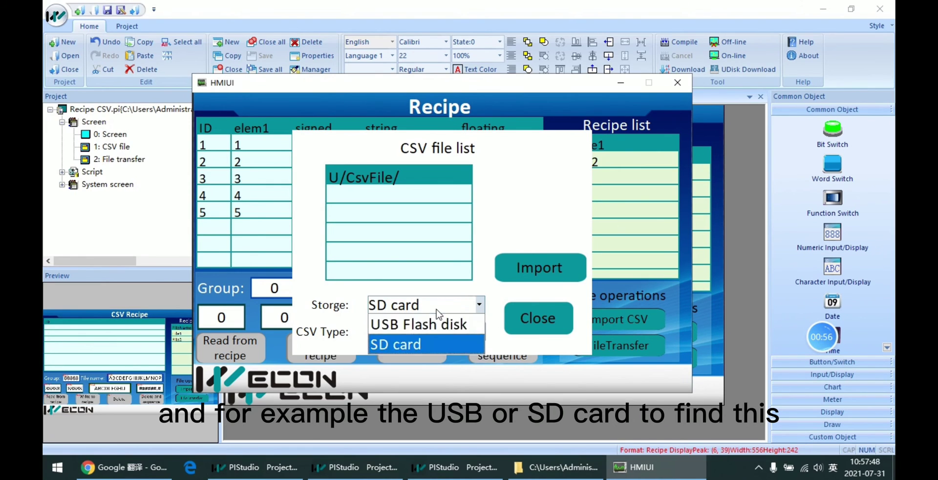
left_click(430, 324)
- Check the rows of the U/CsvFile/ list for importable files and close the CSV import dialog
left_click(396, 231)
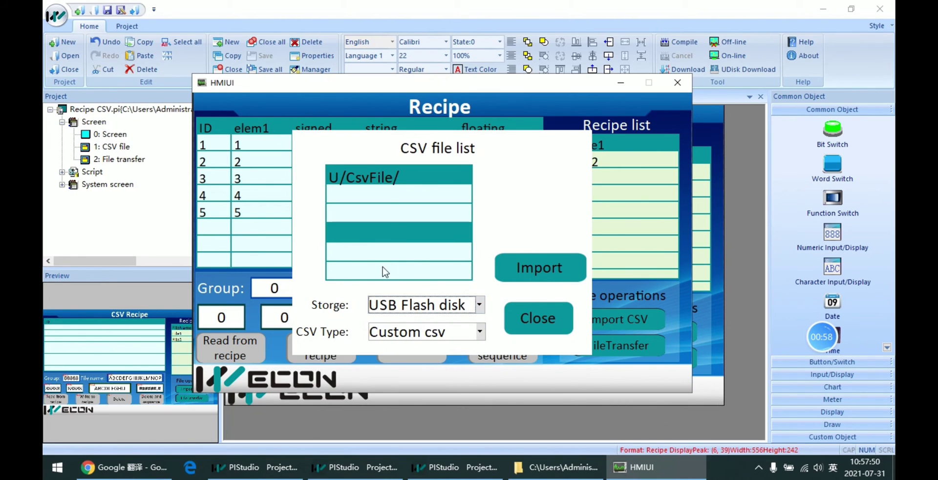
left_click(364, 252)
left_click(351, 211)
left_click(456, 197)
left_click(459, 215)
left_click(459, 251)
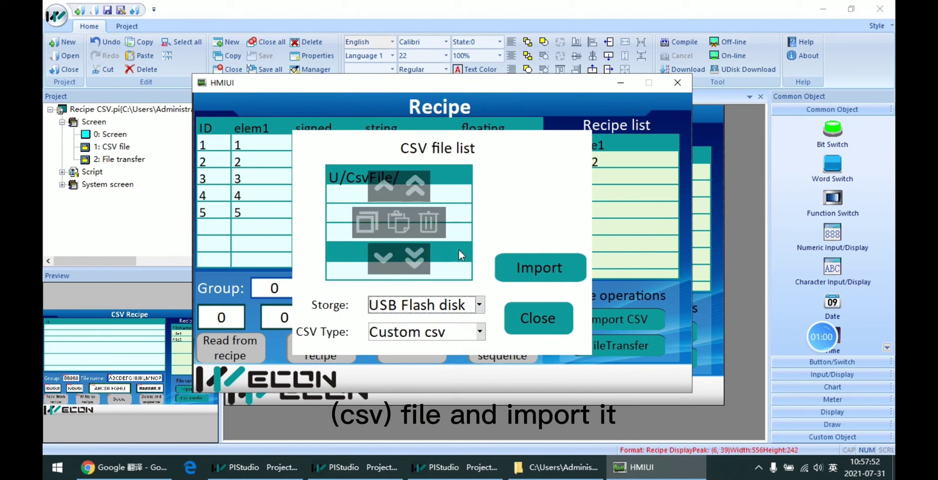
left_click(538, 337)
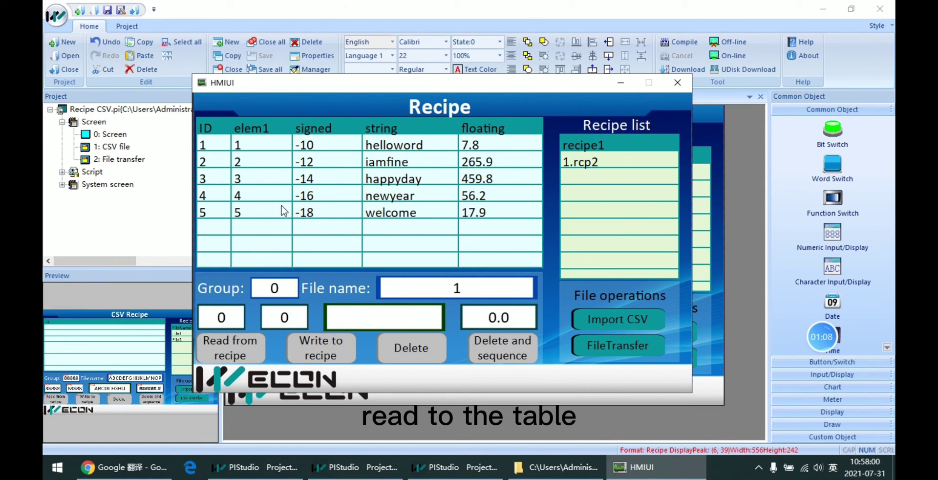
- Move the simulator window, find the example file 0003.csv in the Recipe folder and return to the HMIUI simulator
left_click_drag(578, 88, 595, 74)
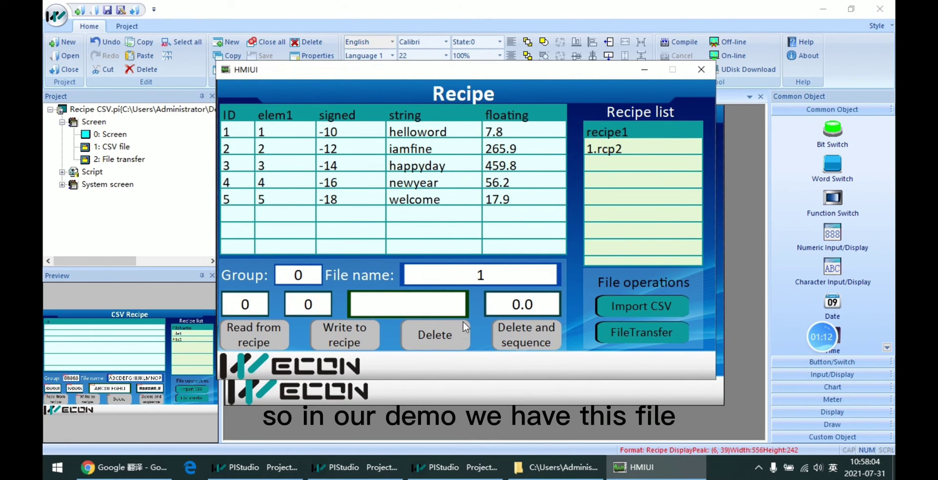
left_click(557, 467)
left_click(445, 116)
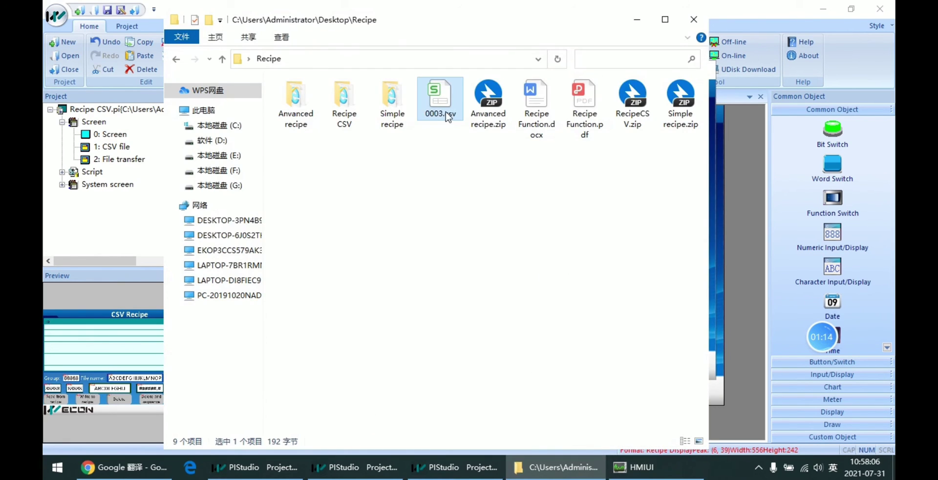
right_click(446, 117)
key("Escape")
left_click(445, 163)
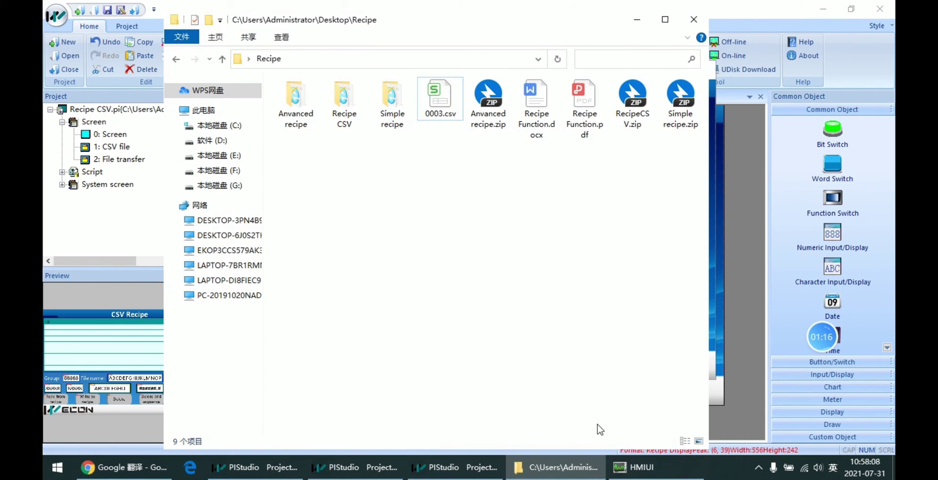
left_click(635, 466)
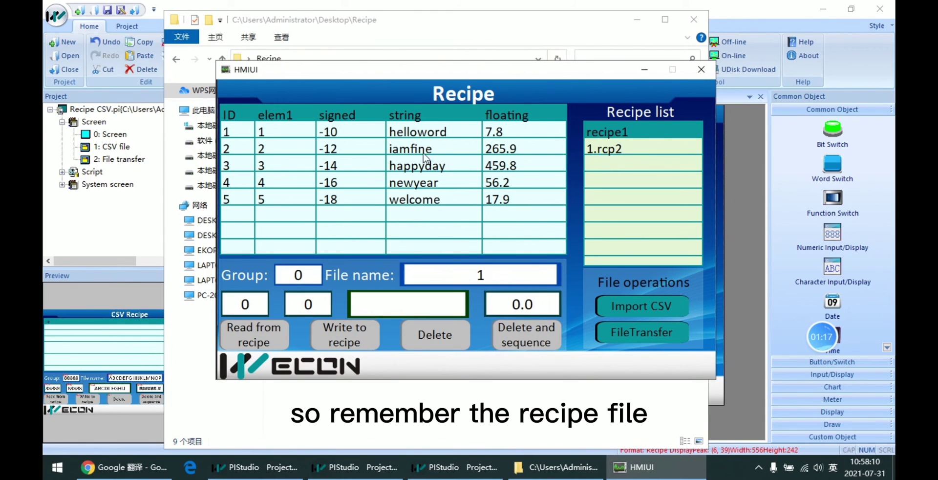
- Switch between 1.rcp2 and the empty row below it in the recipe list, finishing on 1.rcp2
left_click(619, 152)
left_click(600, 171)
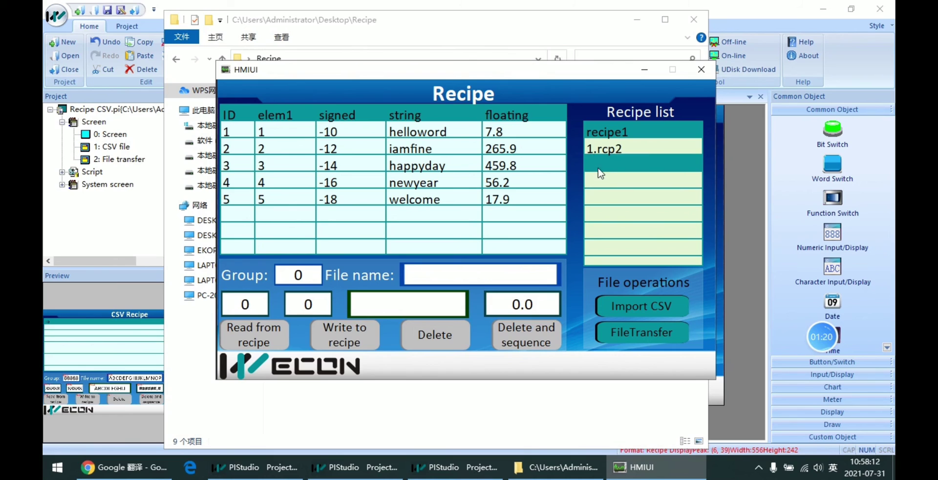
left_click(592, 150)
left_click(597, 176)
left_click(600, 155)
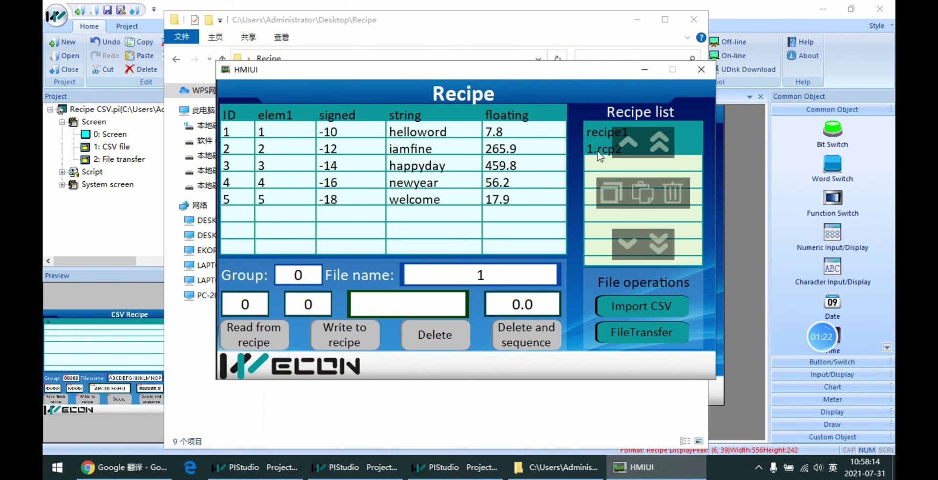
- Select groups in the recipe table one after another to review the columns and values of 1.rcp2, finishing on group 5
left_click(482, 167)
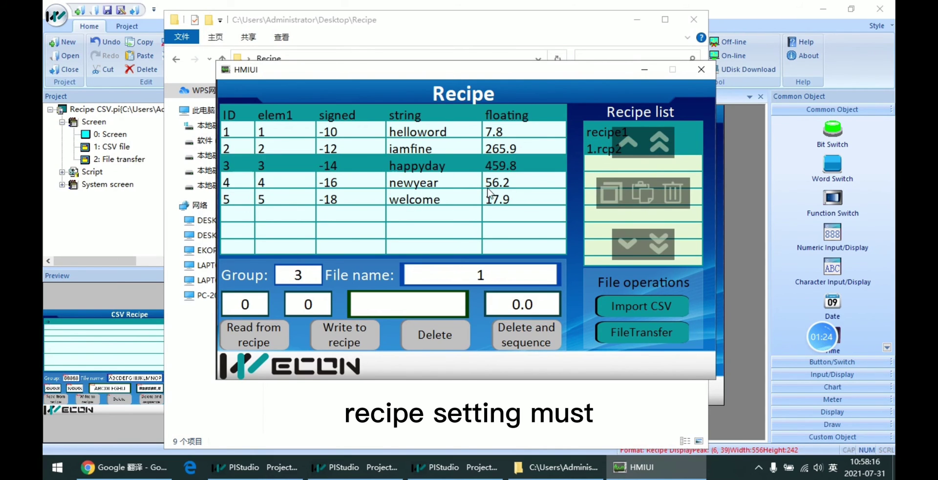
left_click(488, 193)
left_click(463, 183)
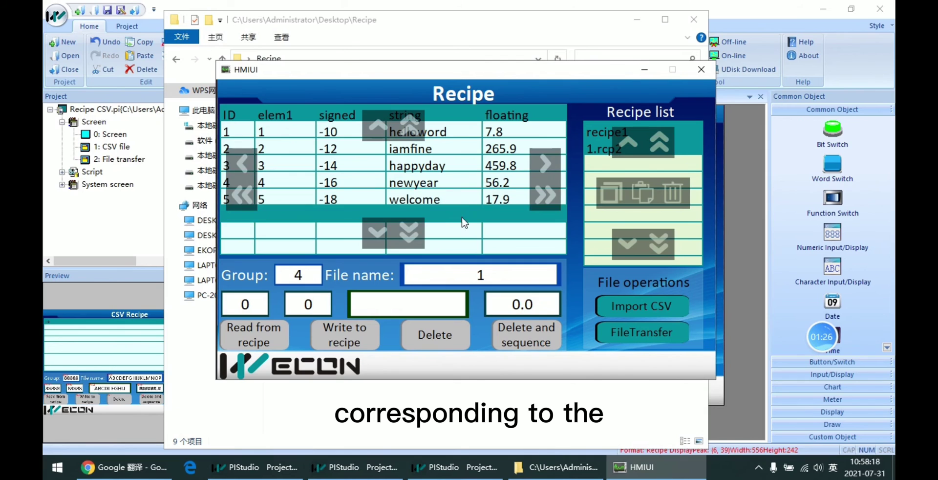
left_click(469, 199)
left_click(496, 146)
left_click(486, 213)
left_click(488, 165)
left_click(494, 148)
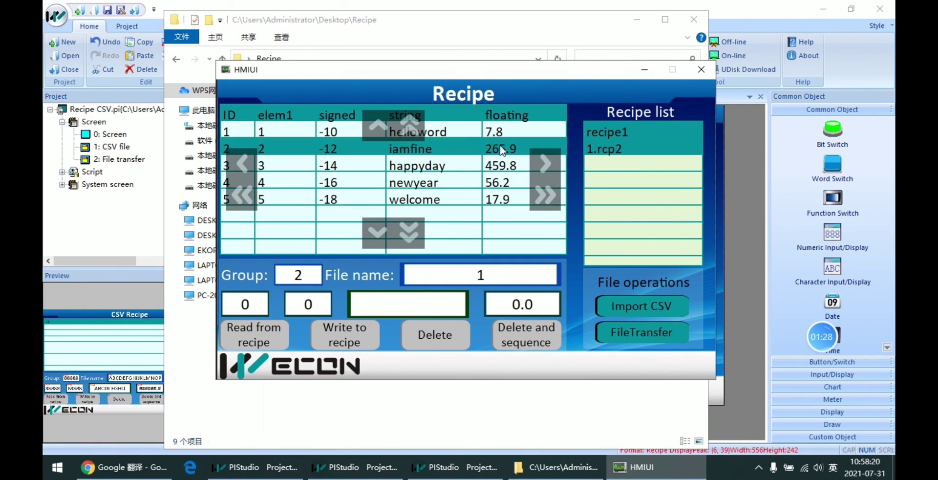
left_click(507, 138)
left_click(505, 204)
left_click(503, 213)
left_click(499, 195)
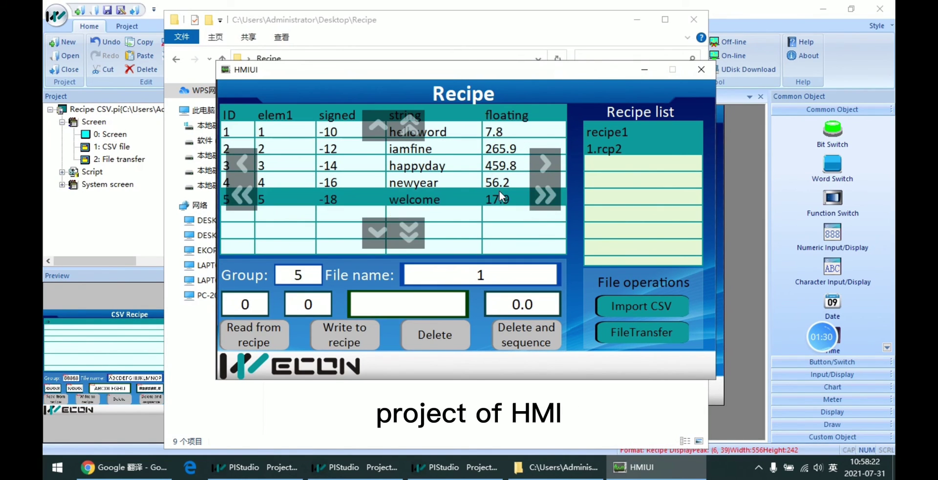
left_click(506, 165)
left_click(516, 148)
left_click(510, 198)
left_click(503, 227)
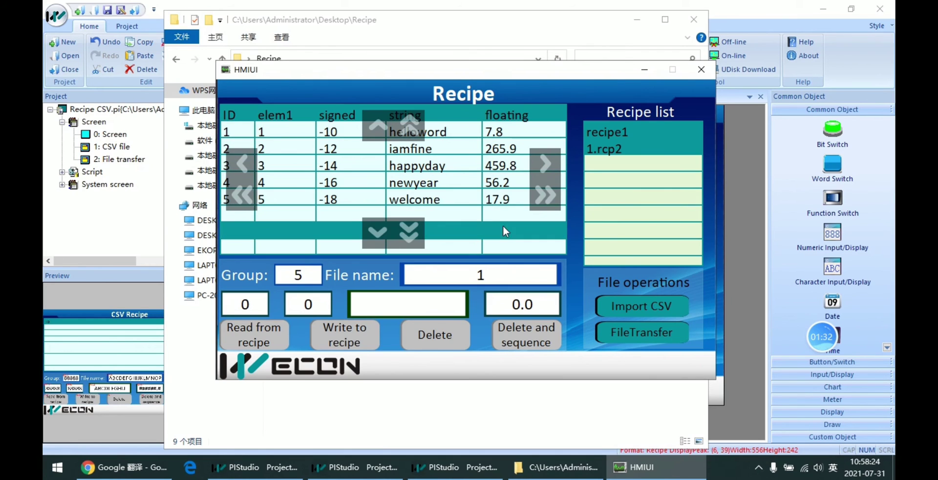
left_click(513, 188)
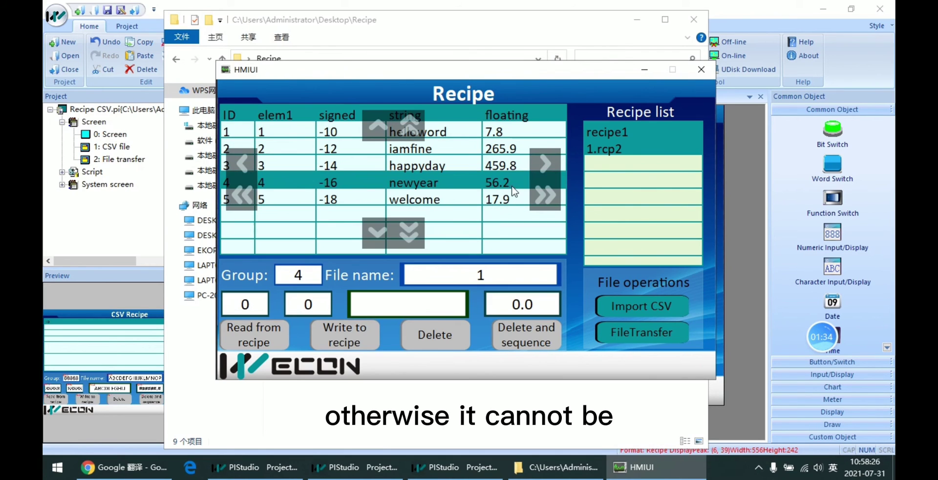
left_click(508, 215)
left_click(473, 195)
left_click(475, 177)
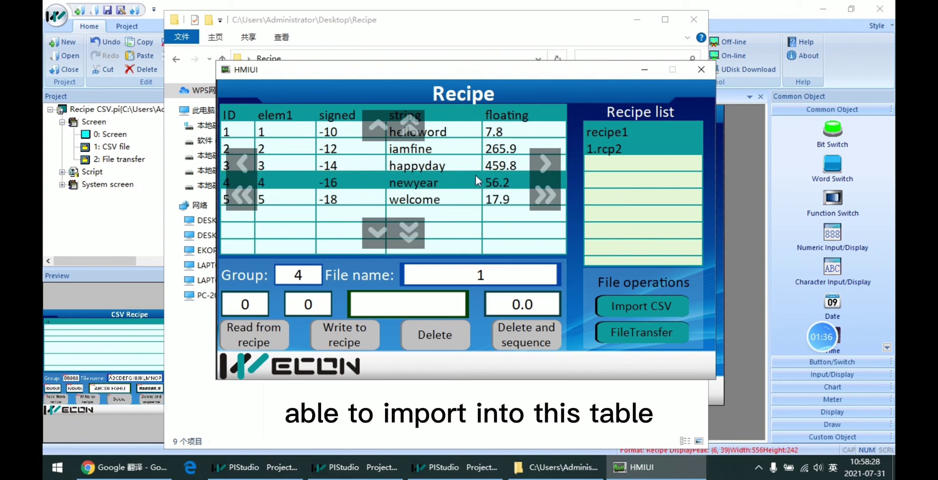
left_click(488, 165)
left_click(491, 215)
left_click(499, 165)
left_click(513, 144)
left_click(481, 226)
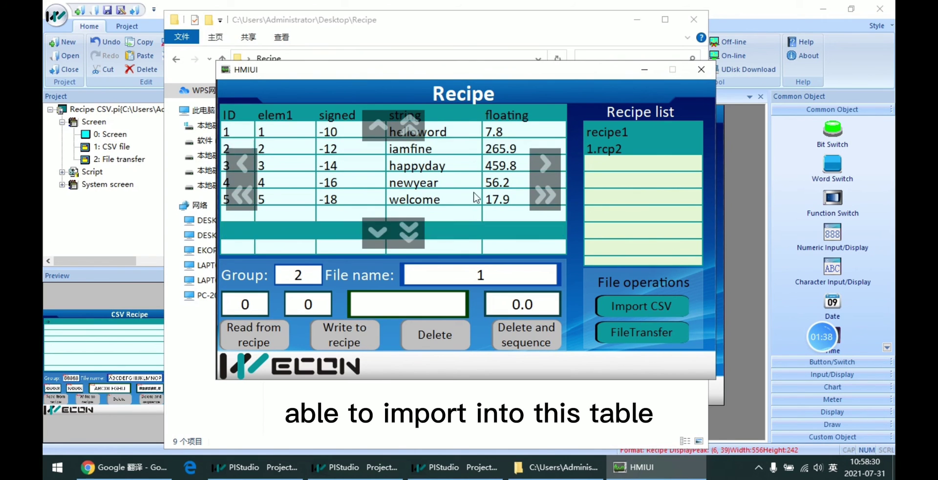
left_click(486, 165)
left_click(503, 146)
left_click(493, 200)
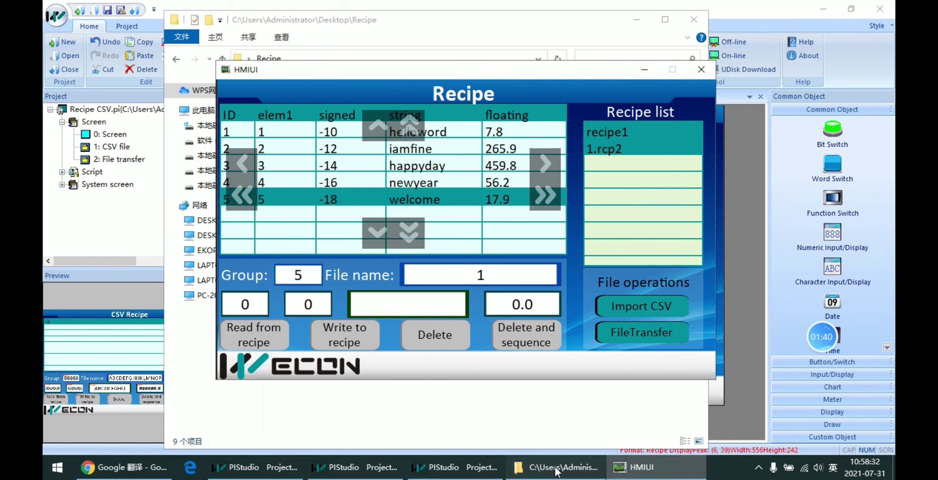
- Switch to the Recipe folder in File Explorer, select the example file 0003.csv and reposition the folder window
left_click(601, 459)
left_click(655, 461)
left_click(592, 459)
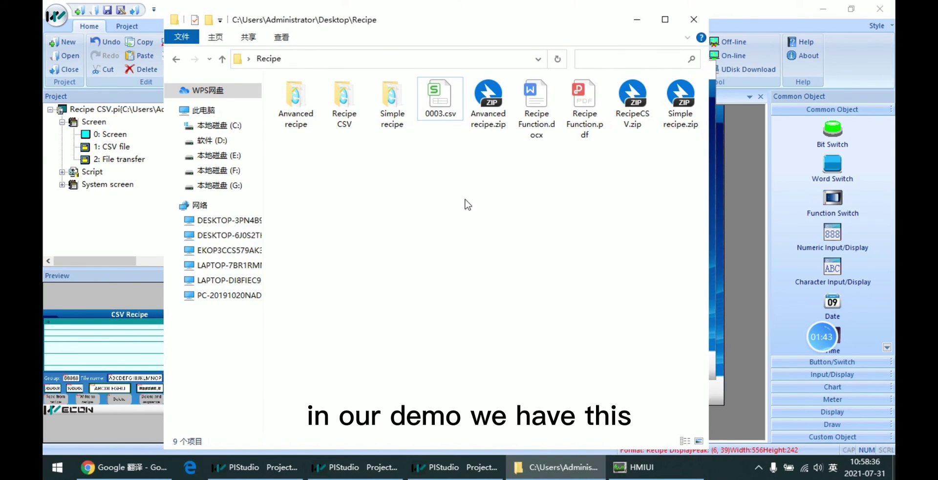
right_click(433, 117)
key("Escape")
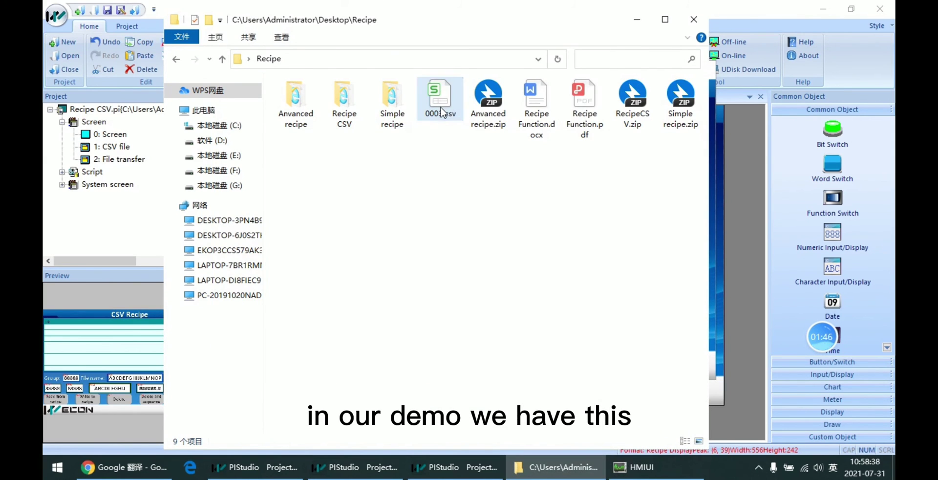
left_click(441, 107)
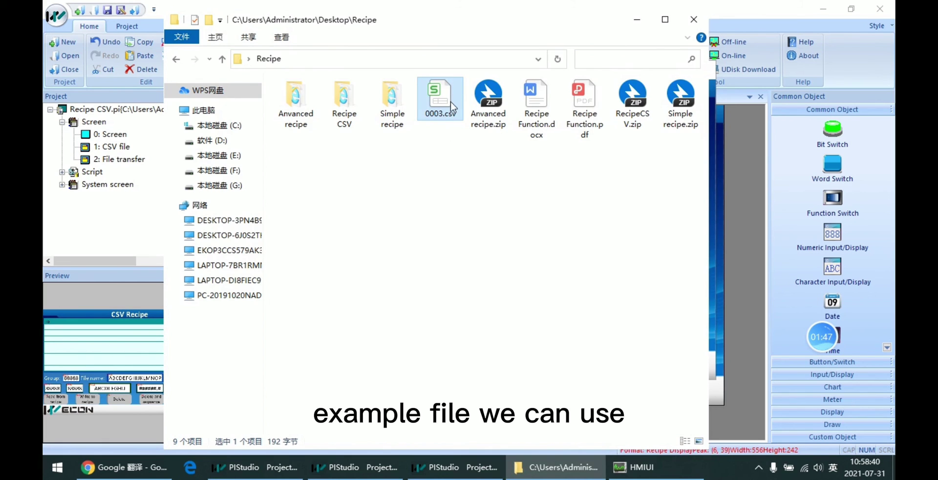
left_click_drag(442, 22, 435, 26)
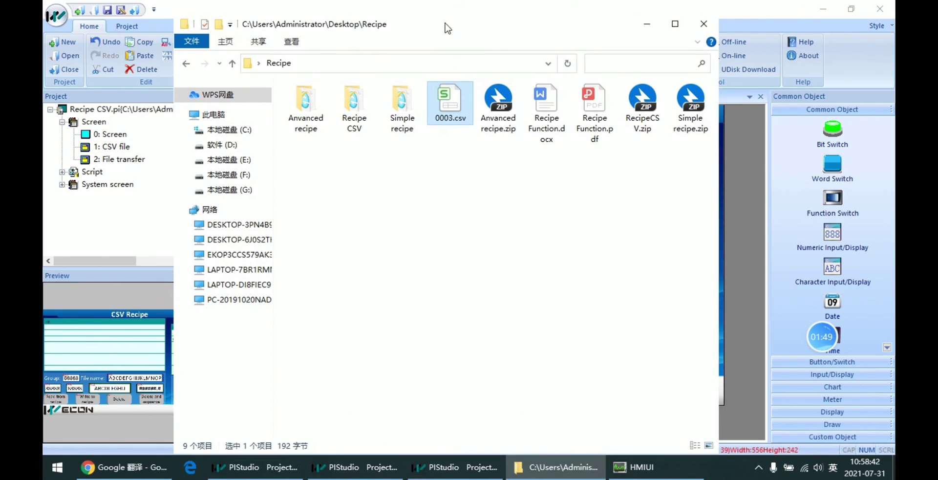
- Open the example file 0003.csv from the Recipe folder in Notepad
right_click(428, 93)
left_click(426, 128)
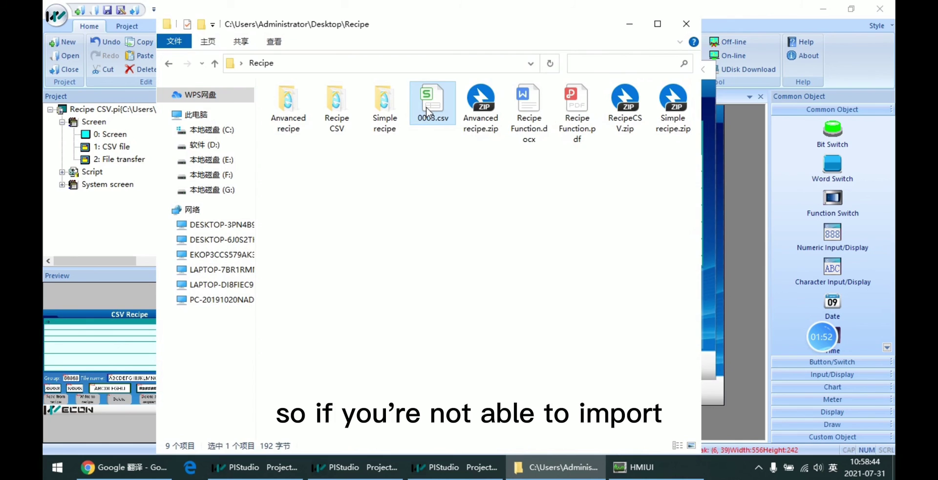
left_click(430, 126)
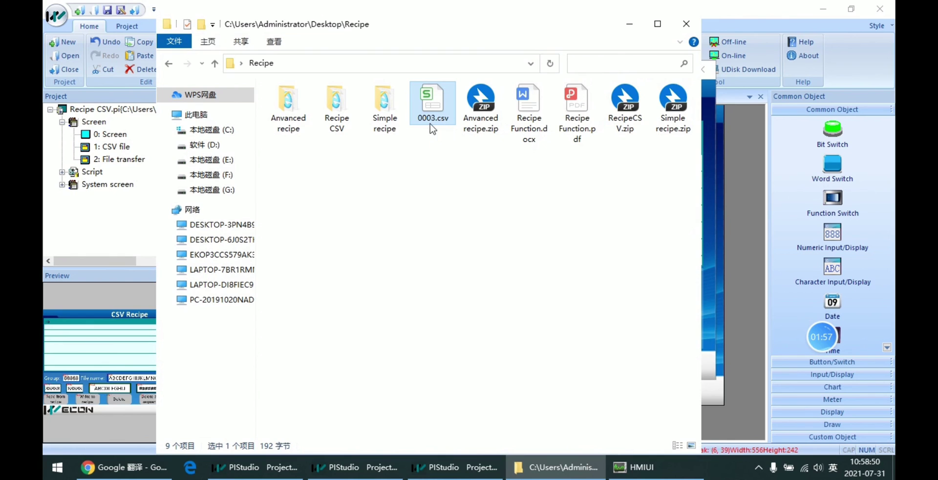
right_click(436, 123)
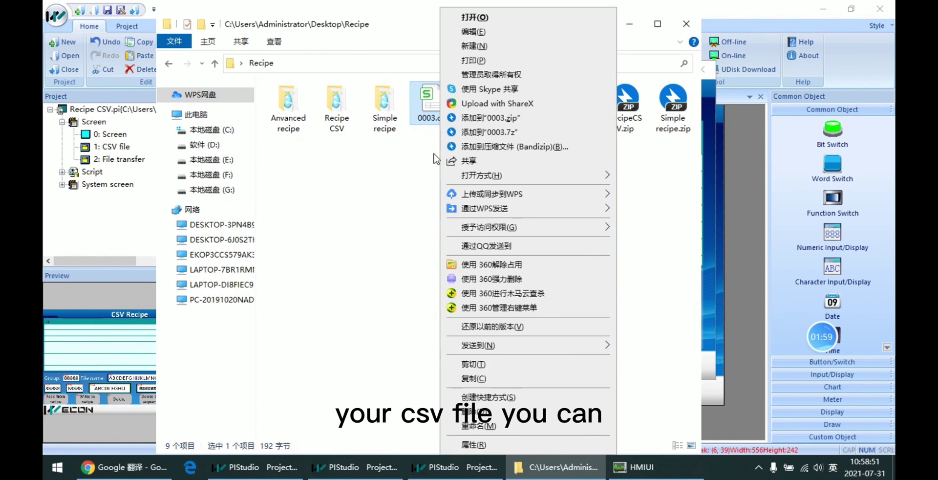
left_click(429, 122)
right_click(433, 107)
mouse_move(524, 177)
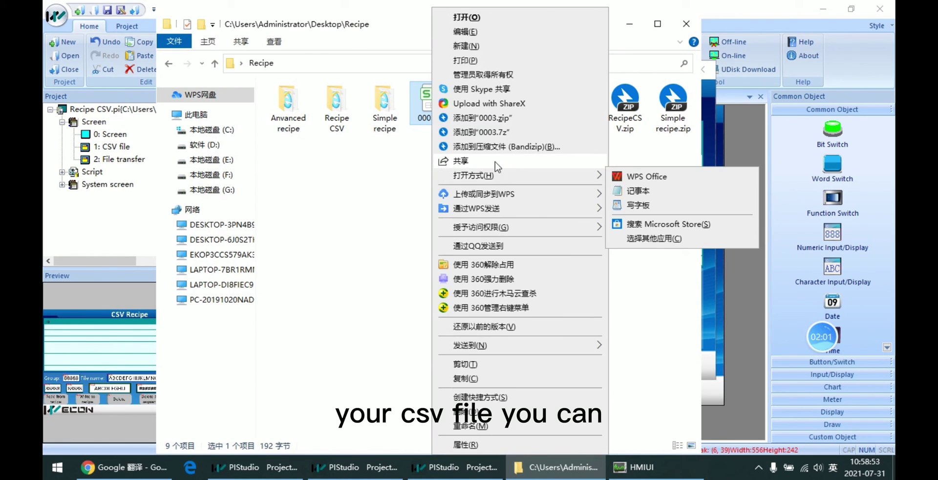
left_click(636, 190)
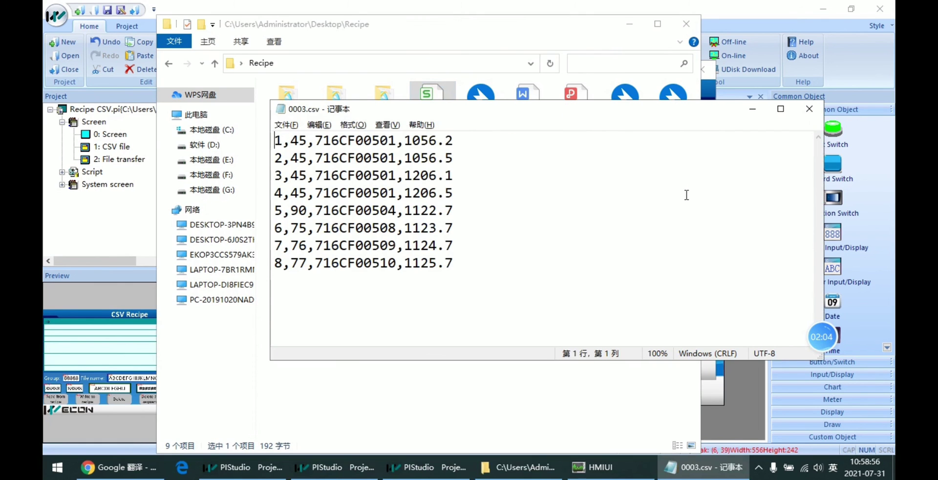
- Examine the comma-separated rows of 0003.csv from the start of the first row to the empty line after the last
left_click_drag(505, 258, 454, 276)
left_click(277, 140)
left_click(456, 263)
left_click(456, 263)
left_click(456, 264)
left_click(447, 274)
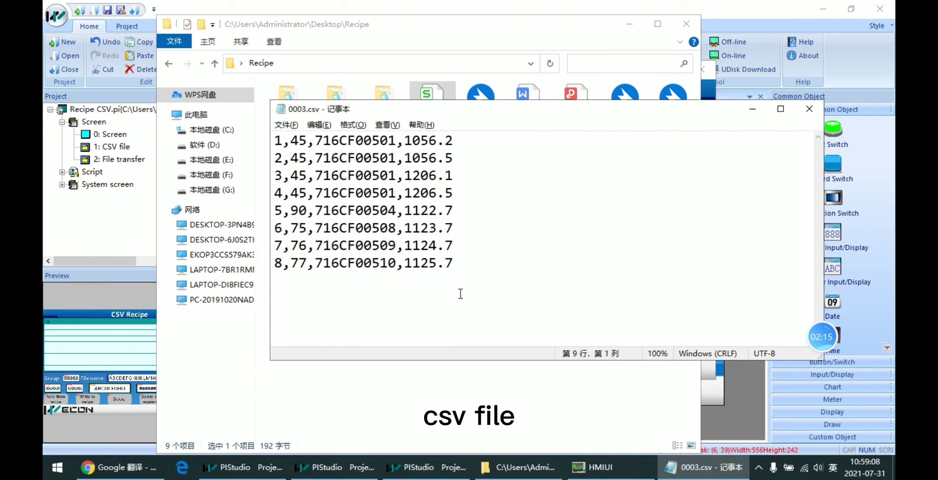
- Reposition the Notepad window and highlight all eight rows of 0003.csv to review the required CSV format
left_click_drag(496, 114, 483, 102)
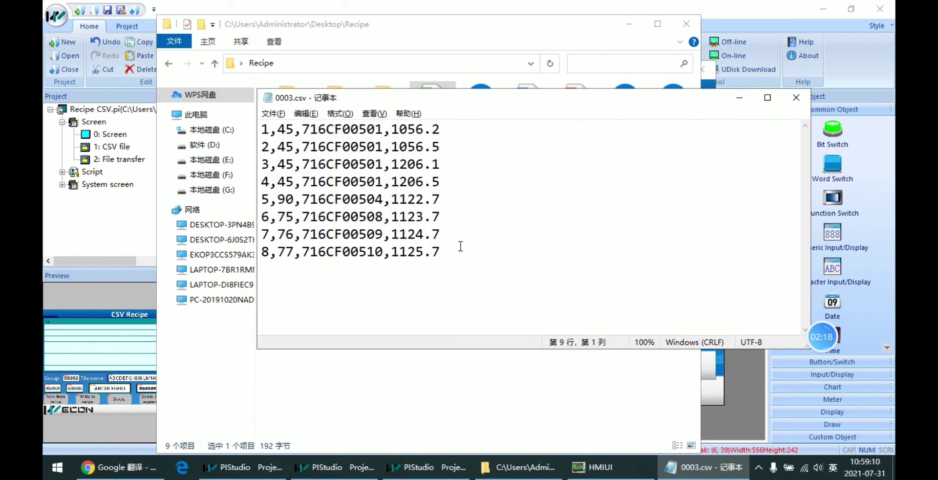
left_click_drag(460, 249, 440, 199)
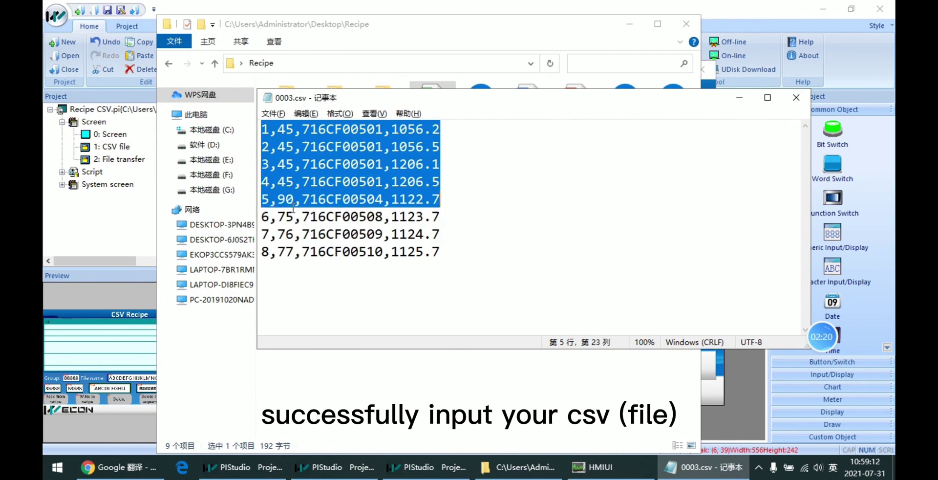
left_click(325, 284)
left_click_drag(358, 287, 253, 132)
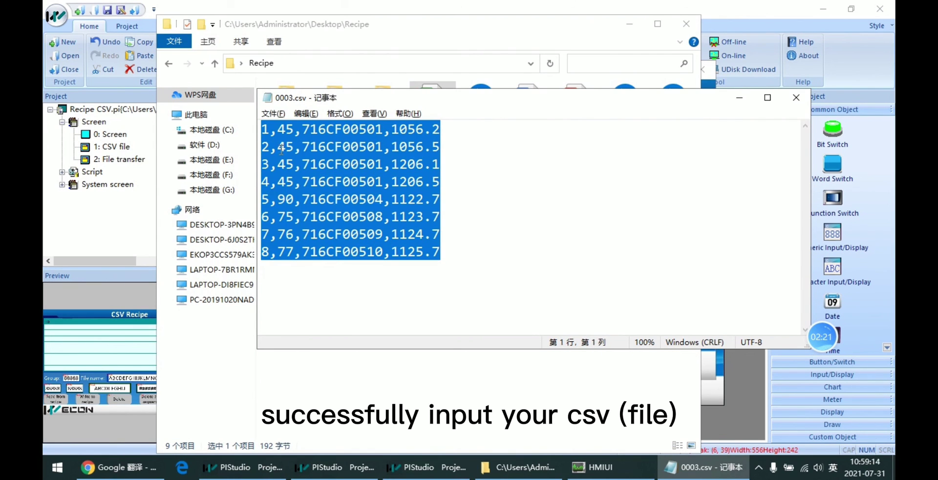